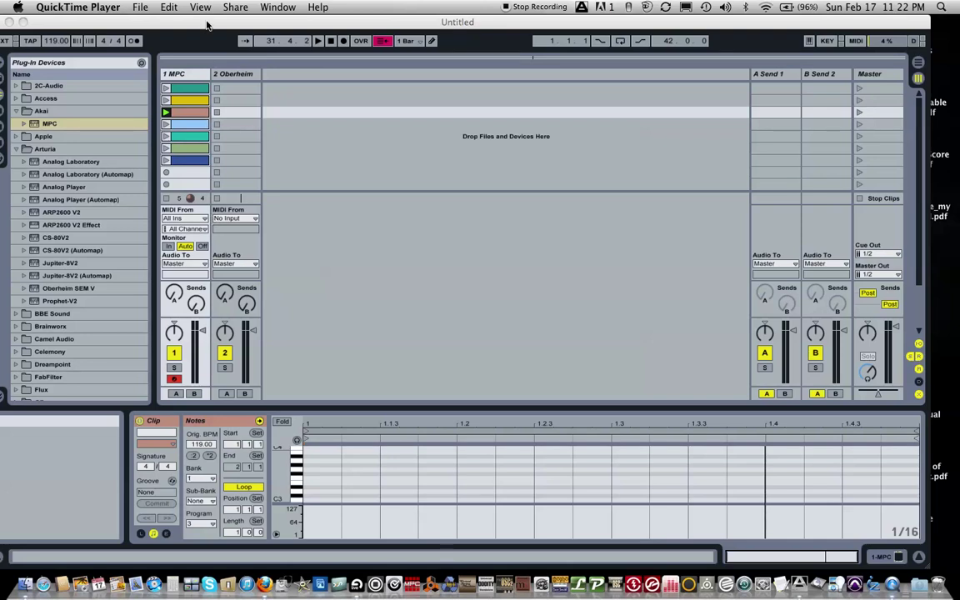
Step: Bring Live forward and position the MPC plug-in window over the session
left_click_drag(206, 25, 202, 25)
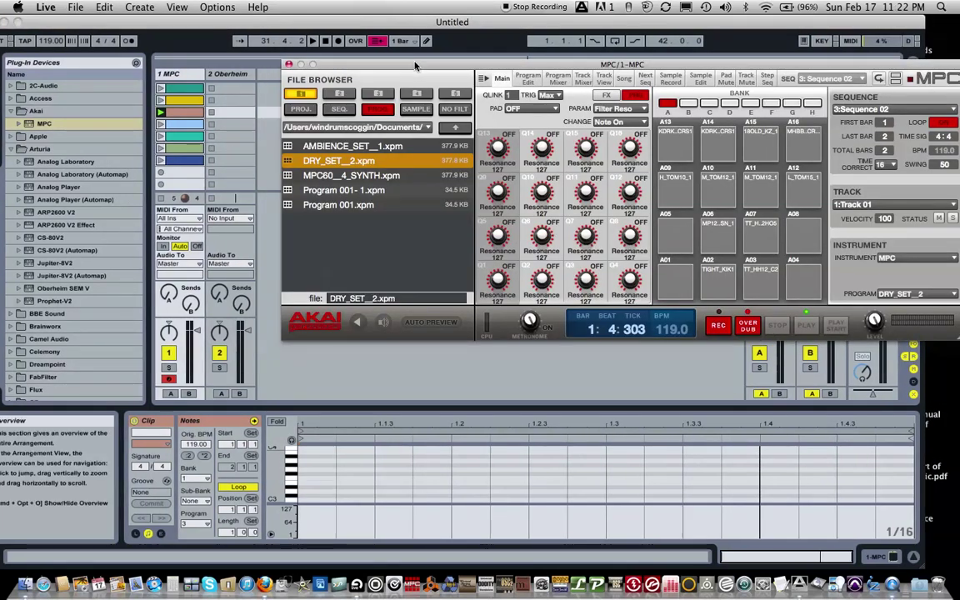
left_click_drag(414, 65, 381, 77)
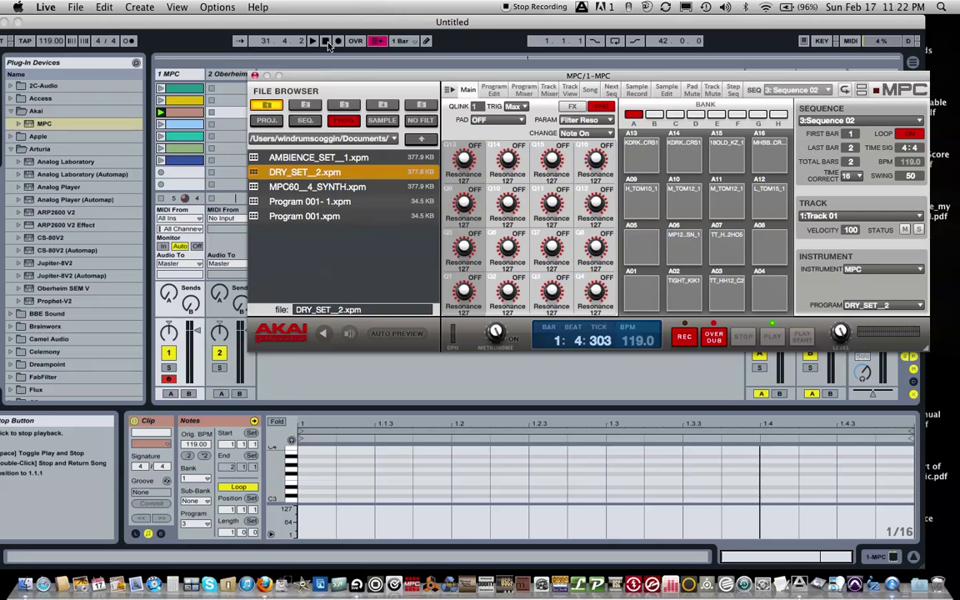
left_click_drag(333, 76, 331, 81)
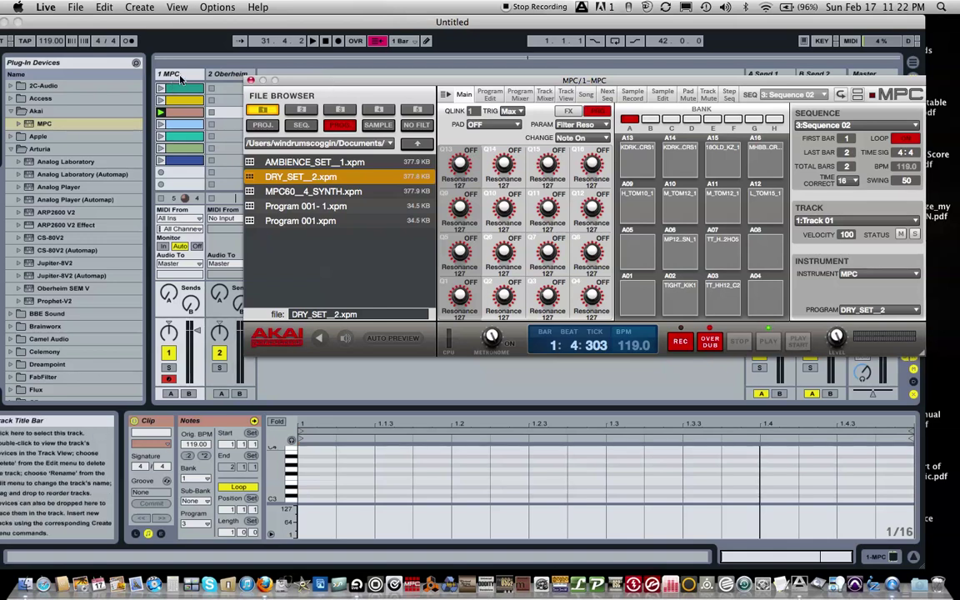
left_click(186, 76)
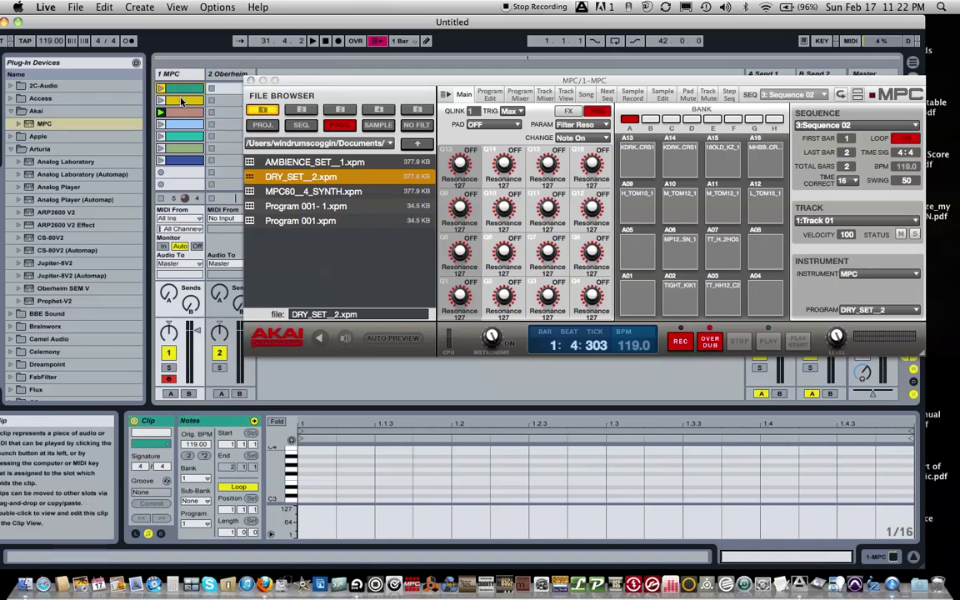
left_click(181, 101)
left_click(183, 112)
left_click(184, 125)
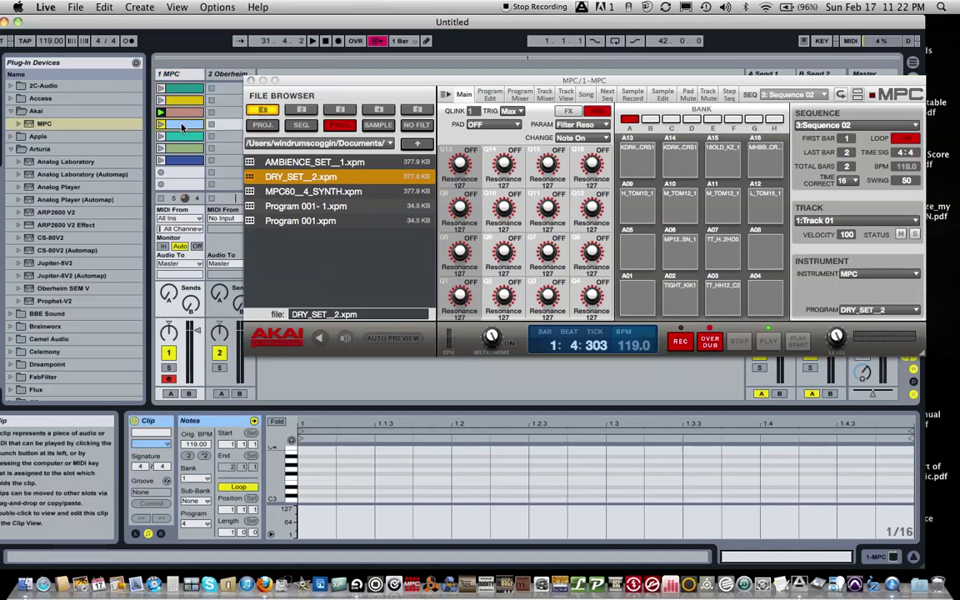
left_click(185, 137)
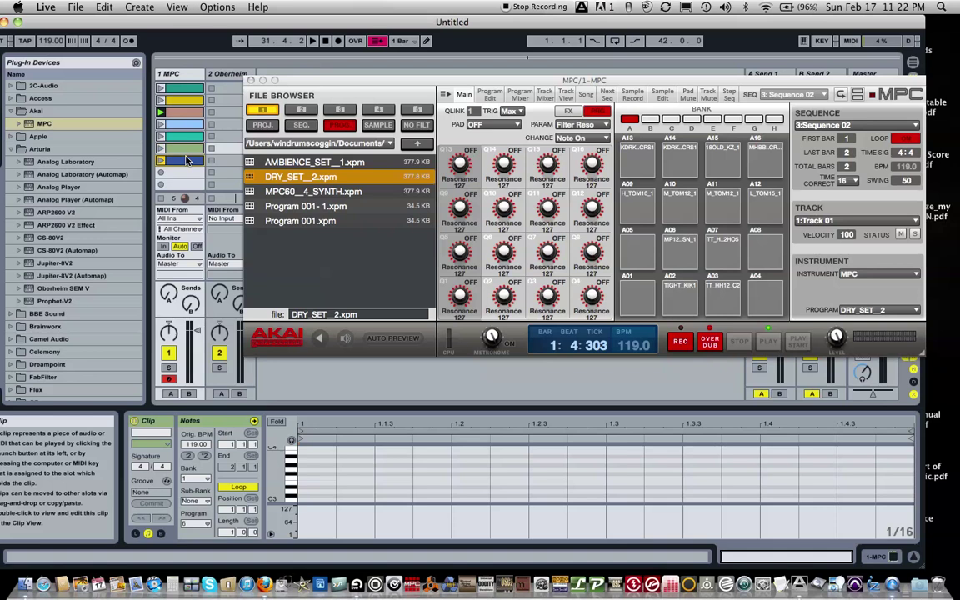
left_click(187, 148)
left_click(188, 160)
left_click(185, 88)
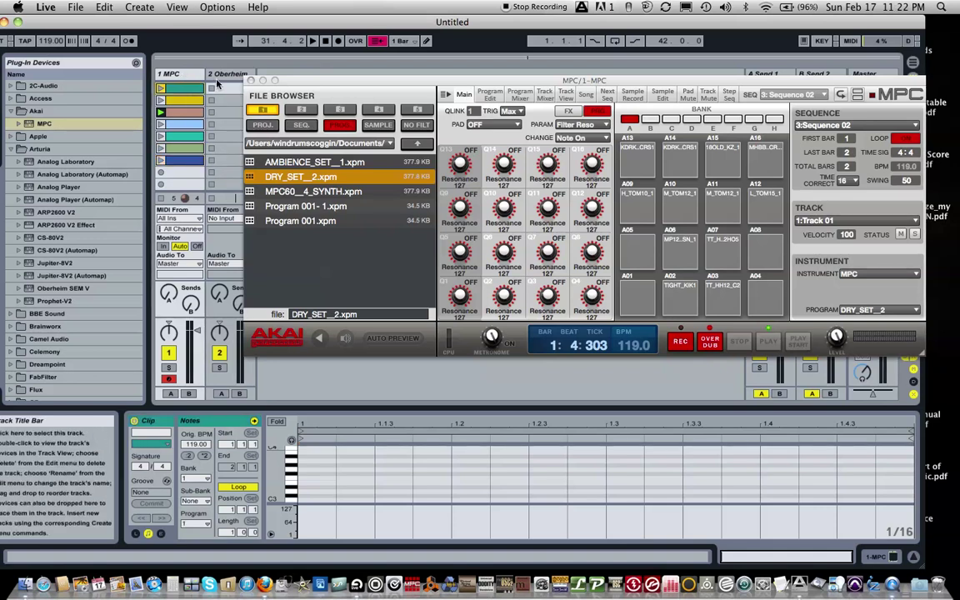
left_click_drag(450, 84, 470, 68)
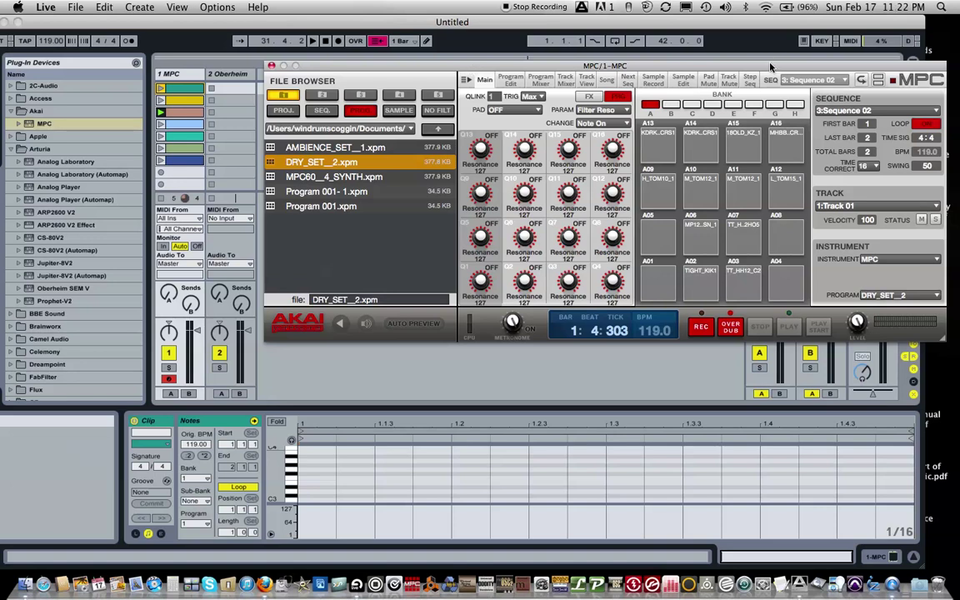
left_click_drag(771, 67, 761, 64)
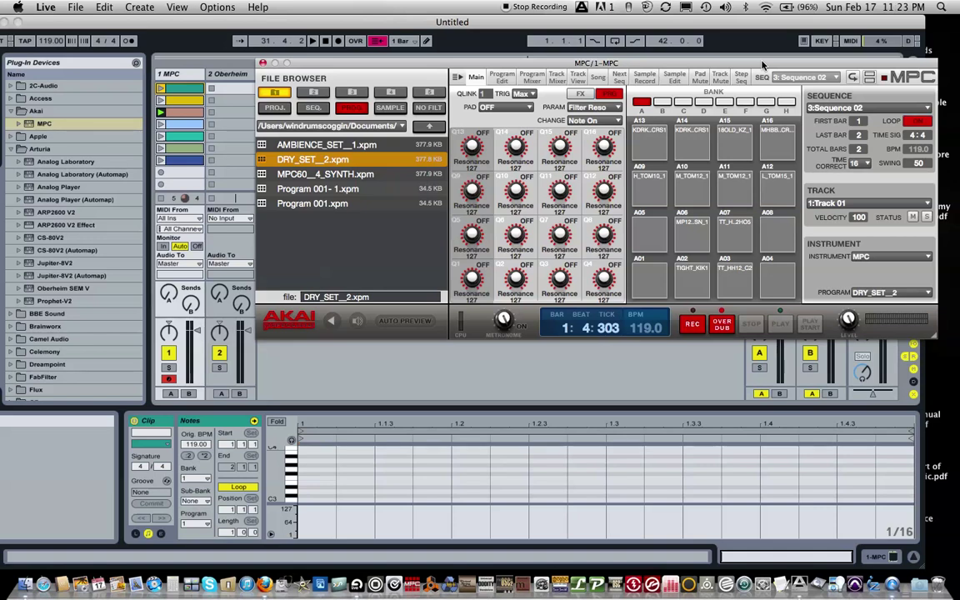
mouse_move(761, 65)
left_mouse_down()
mouse_move(735, 67)
mouse_move(758, 84)
mouse_move(768, 63)
mouse_move(769, 75)
mouse_move(737, 73)
mouse_move(763, 76)
left_mouse_up()
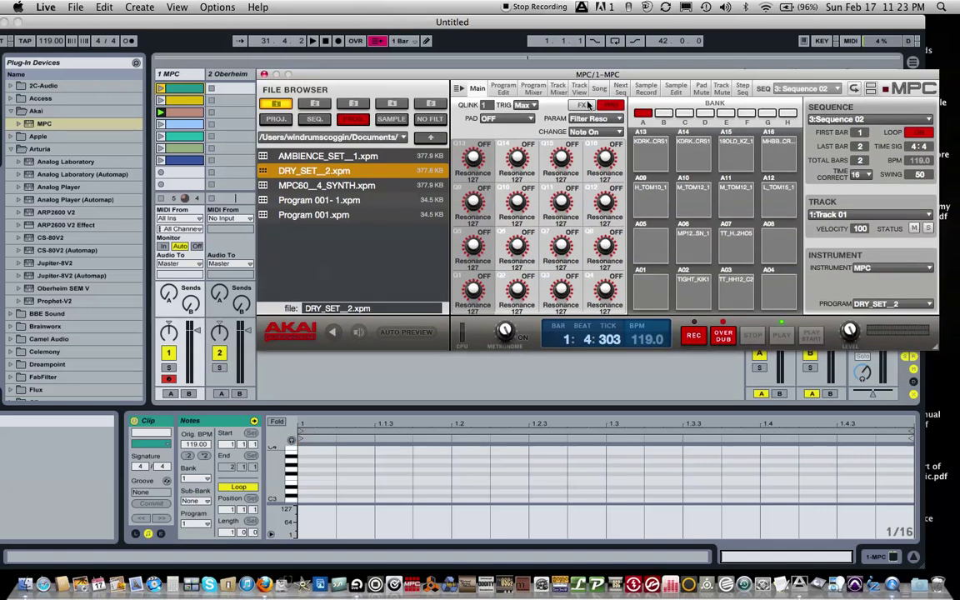
left_click_drag(577, 74, 580, 72)
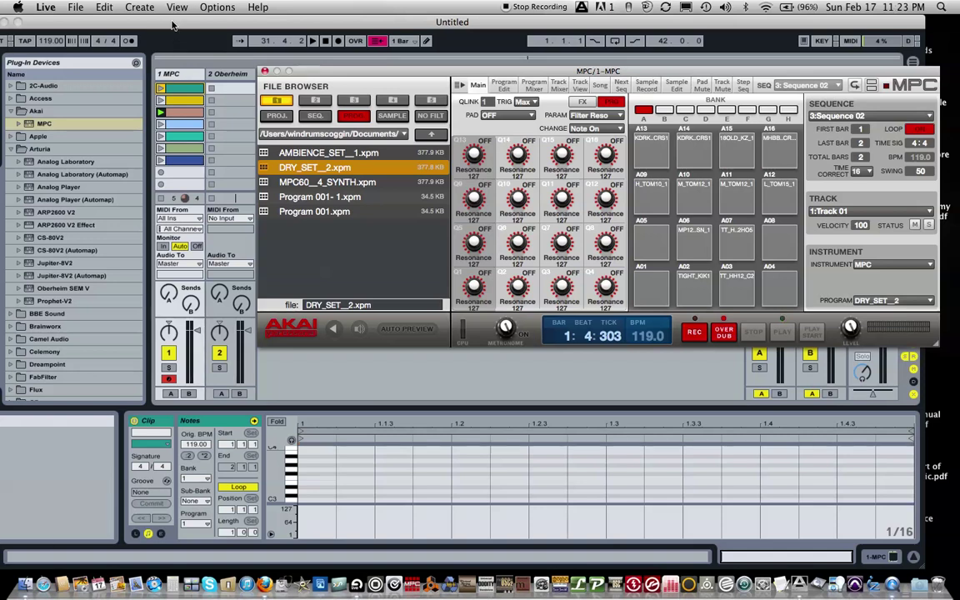
Step: Inspect the settings of each clip on the 1 MPC track and nudge the plug-in window right
left_click(179, 74)
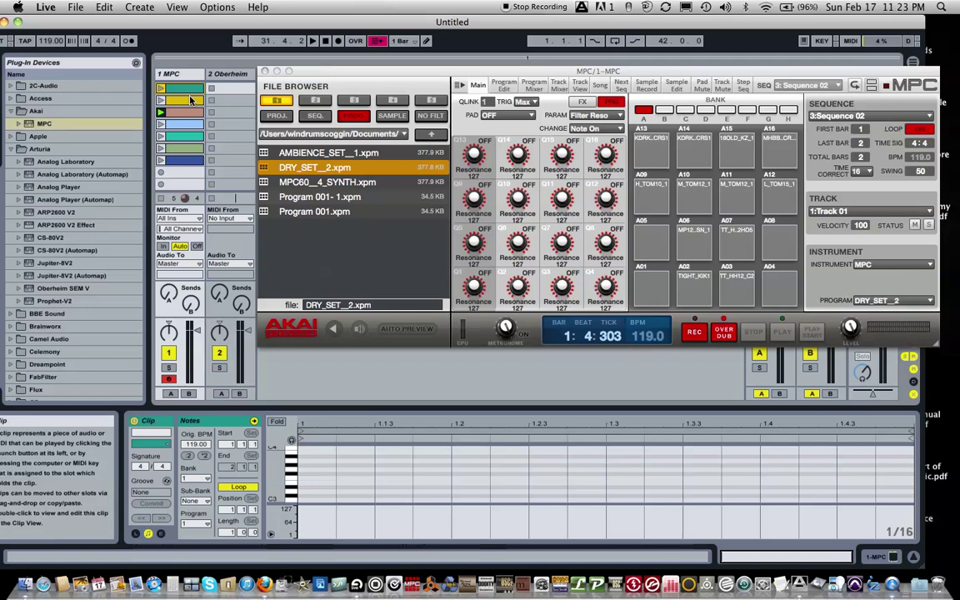
left_click(190, 100)
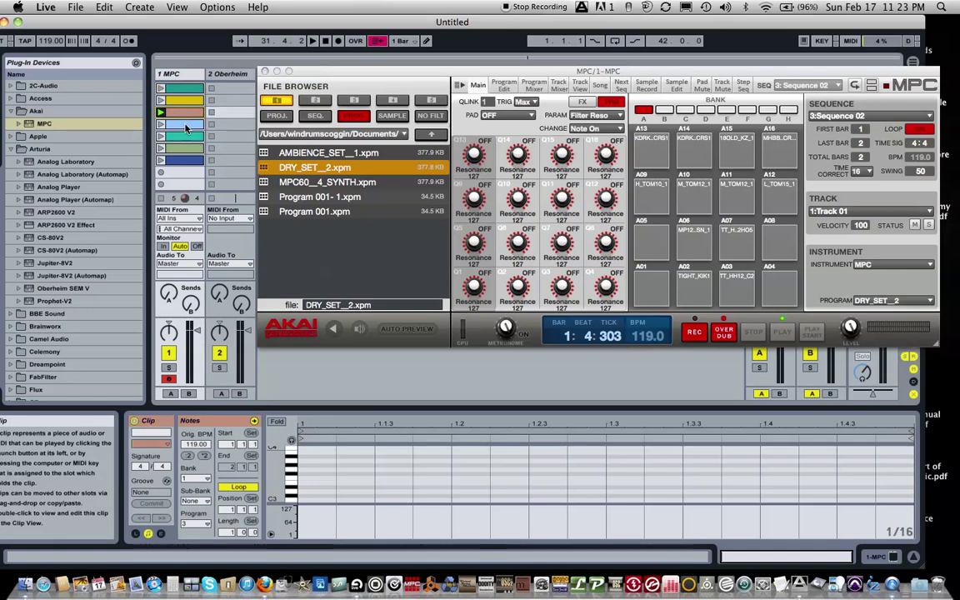
left_click(185, 124)
left_click(185, 136)
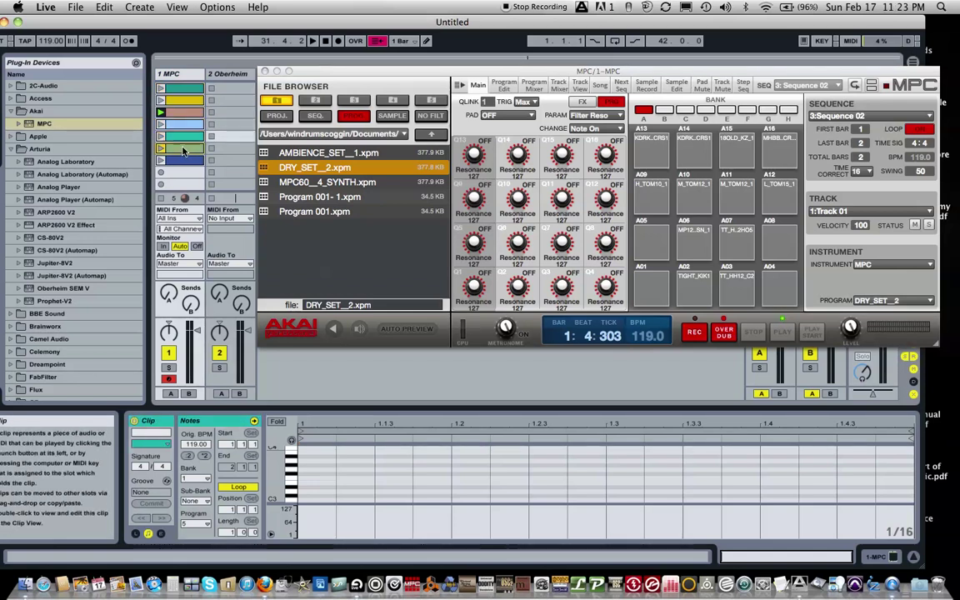
left_click(185, 149)
left_click(185, 160)
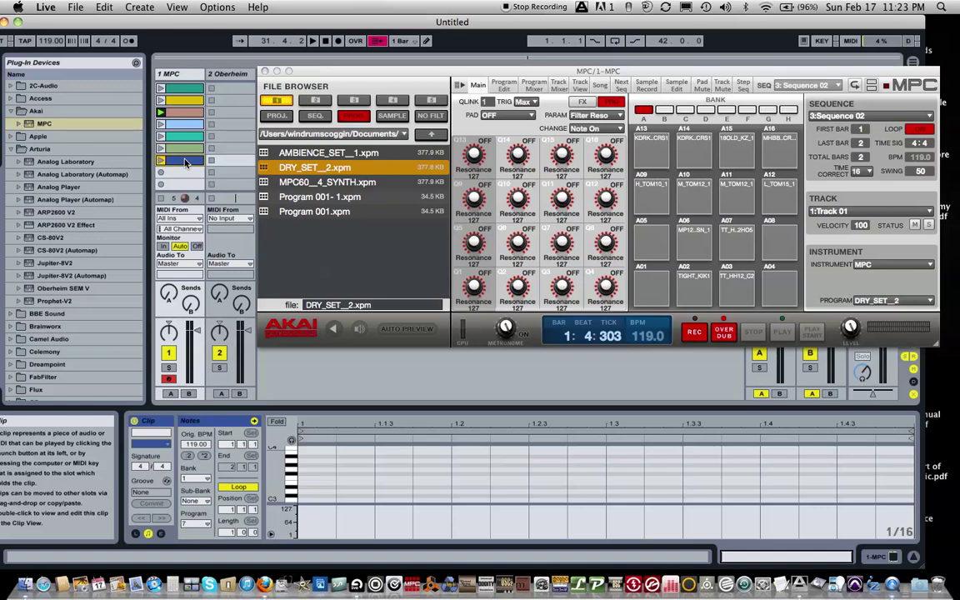
left_click(361, 71)
left_click_drag(361, 70, 370, 69)
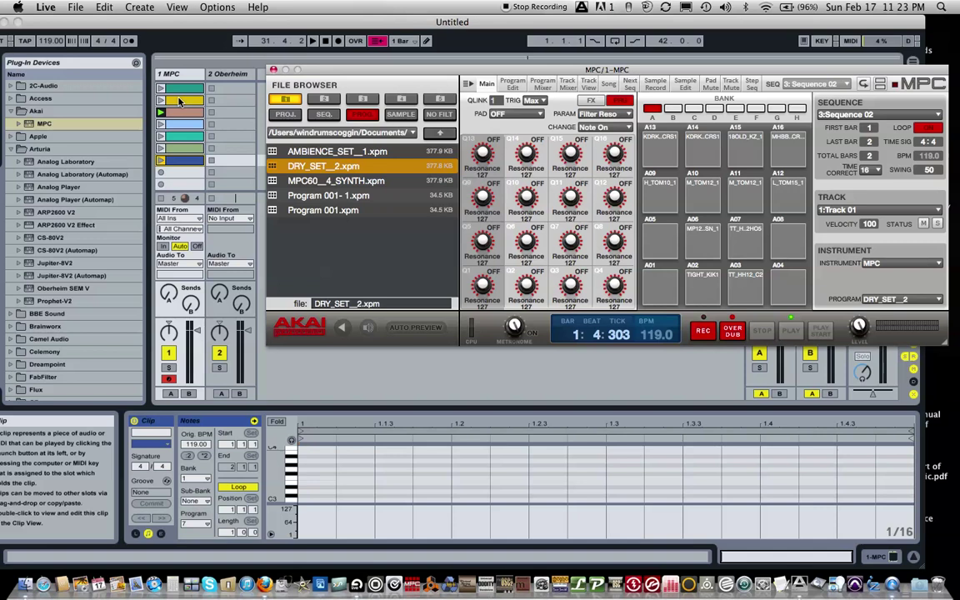
Step: Switch the MPC sequence to 1:Sequence 01, then reselect the teal and yellow clips
left_click(936, 115)
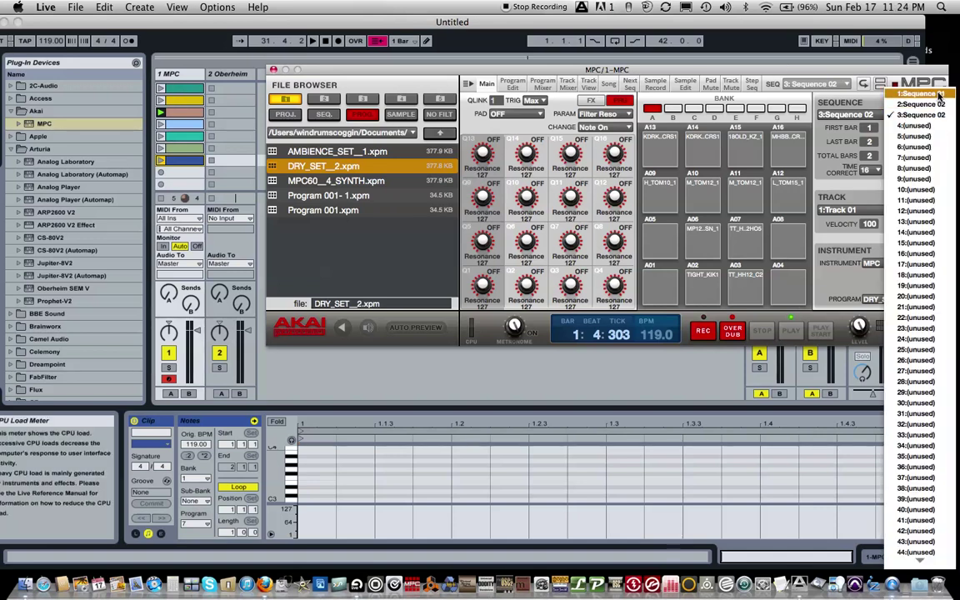
left_click(923, 93)
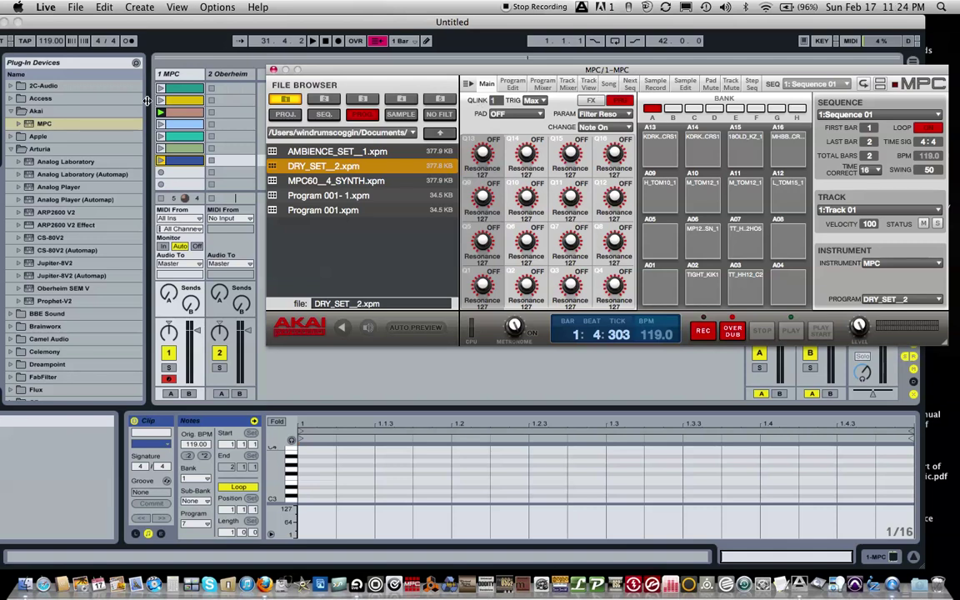
left_click(187, 89)
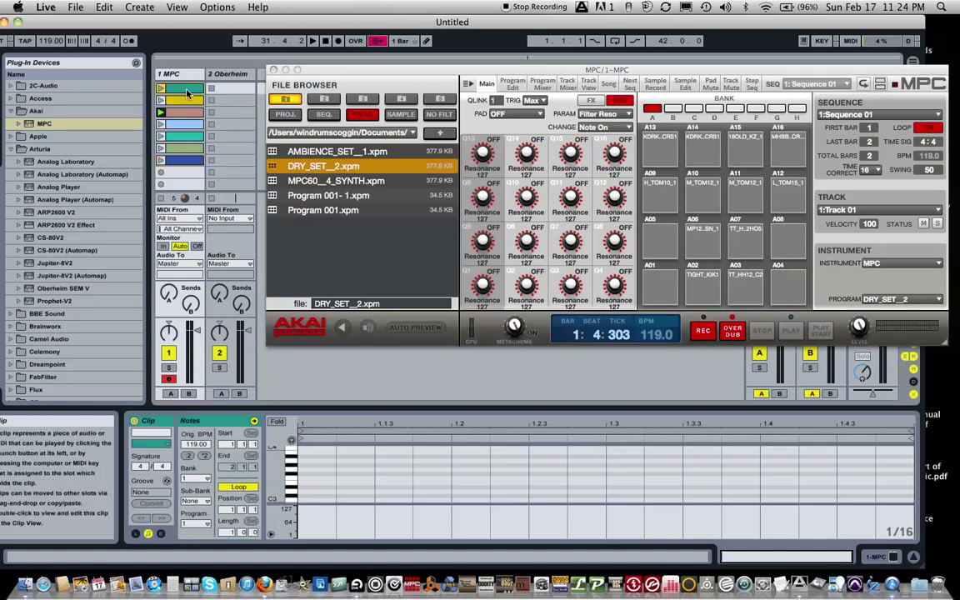
left_click(189, 100)
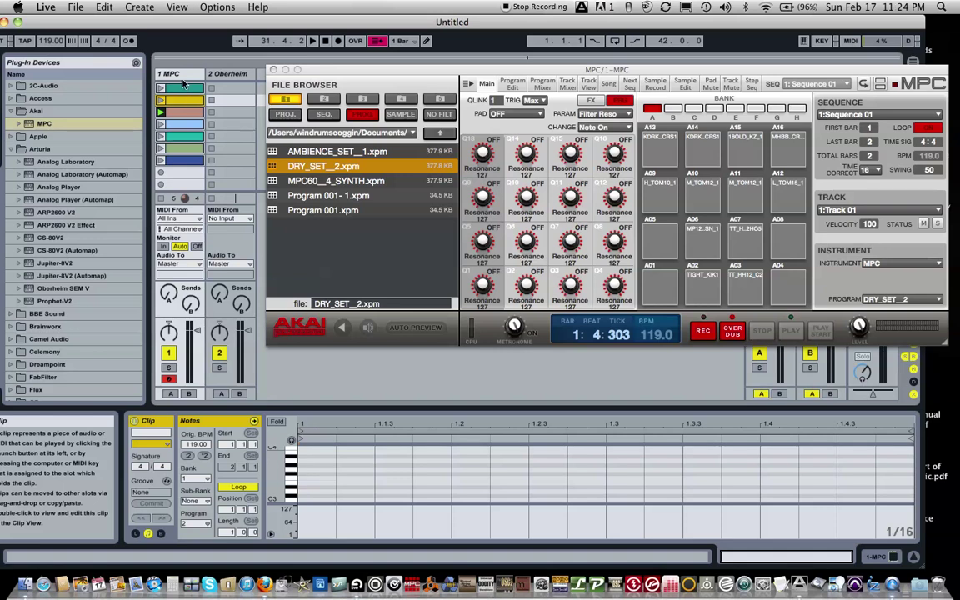
Step: Set the teal first clip's bank to 2 and check the MPC's bank B then A pads
left_click(184, 88)
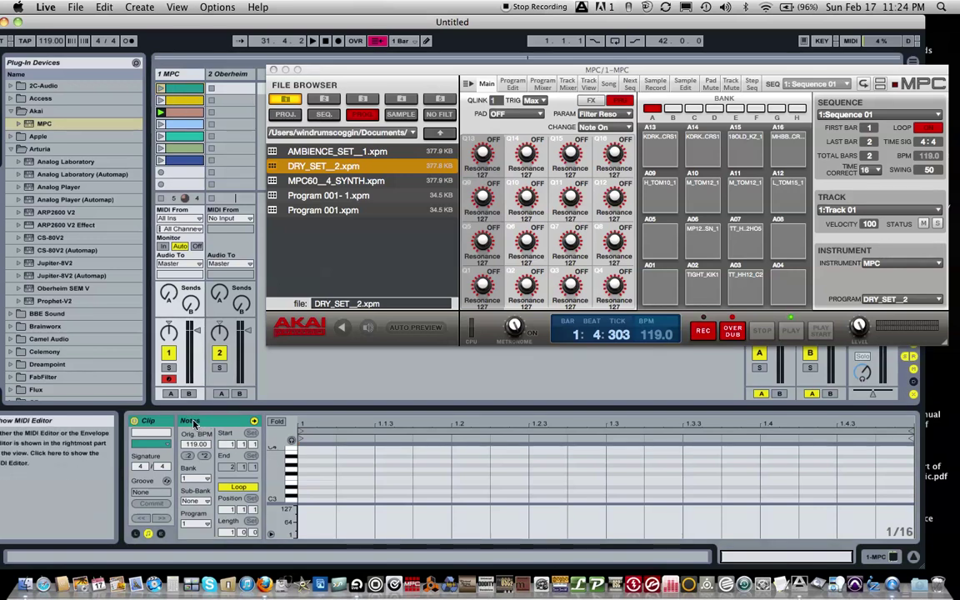
left_click(207, 479)
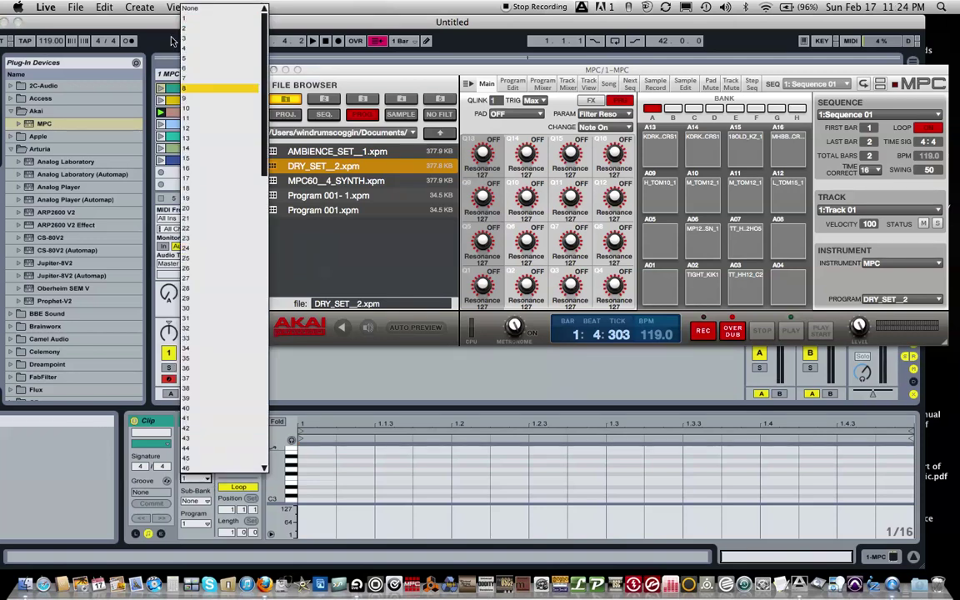
left_click(208, 18)
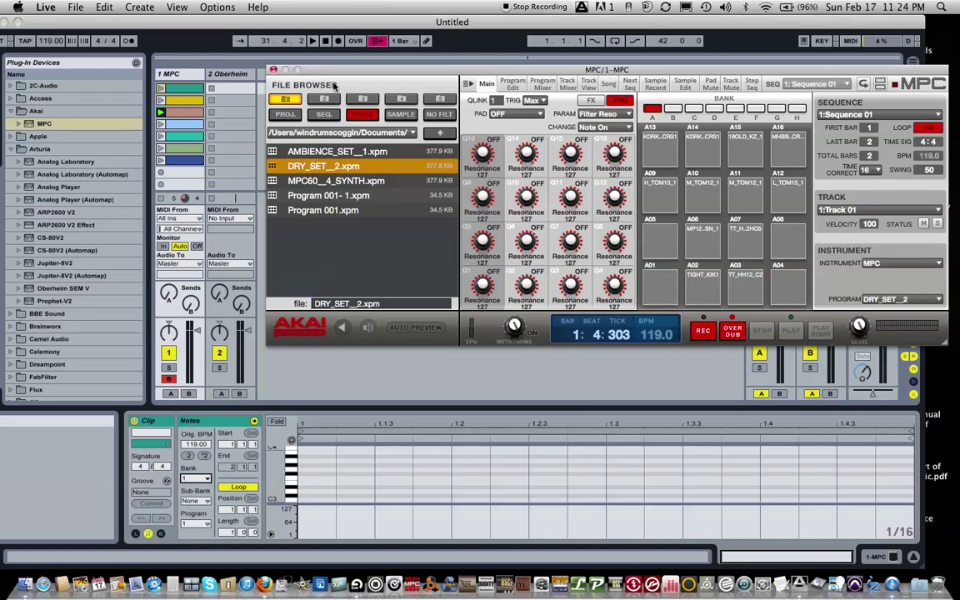
left_click(209, 483)
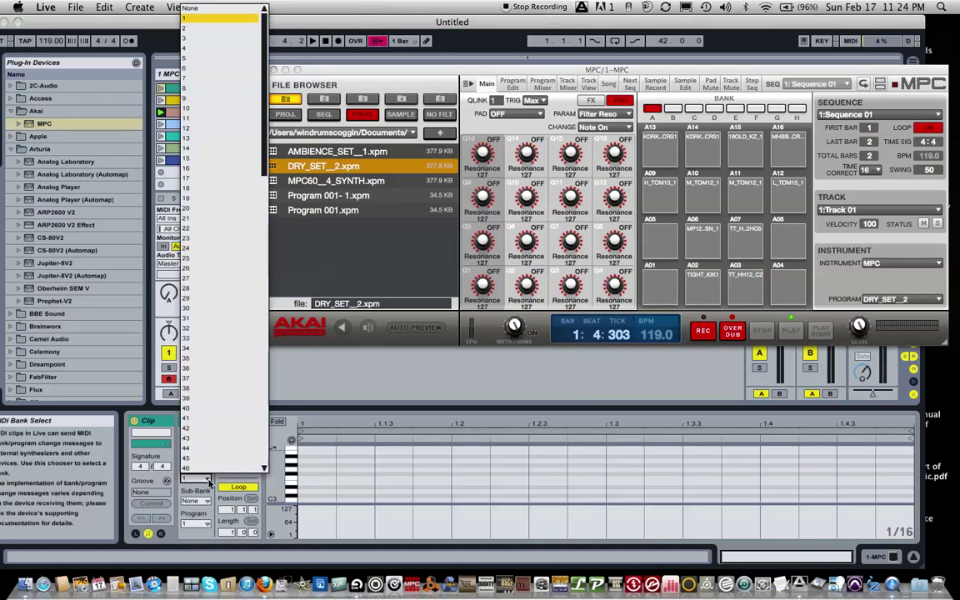
left_click(188, 30)
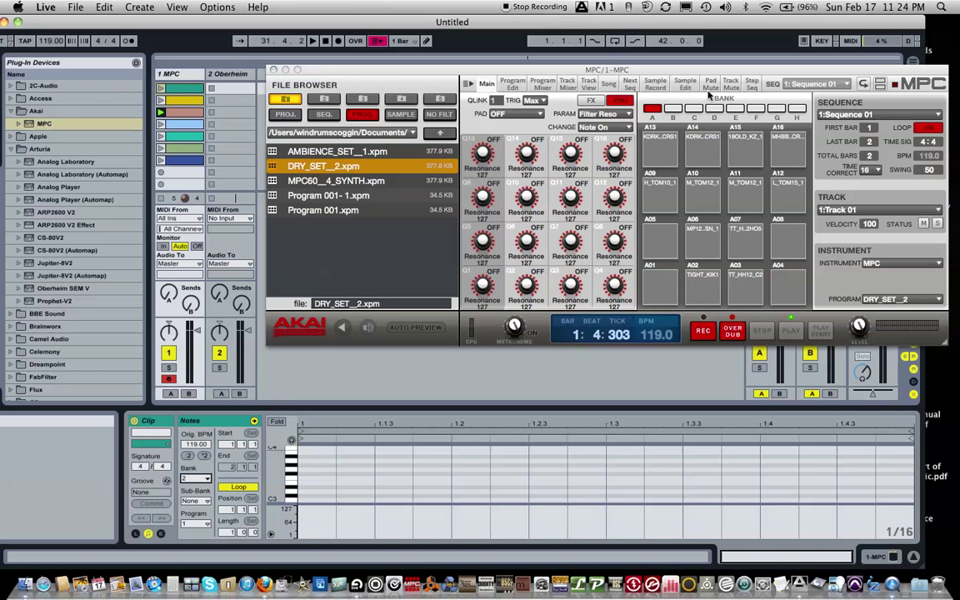
left_click(676, 110)
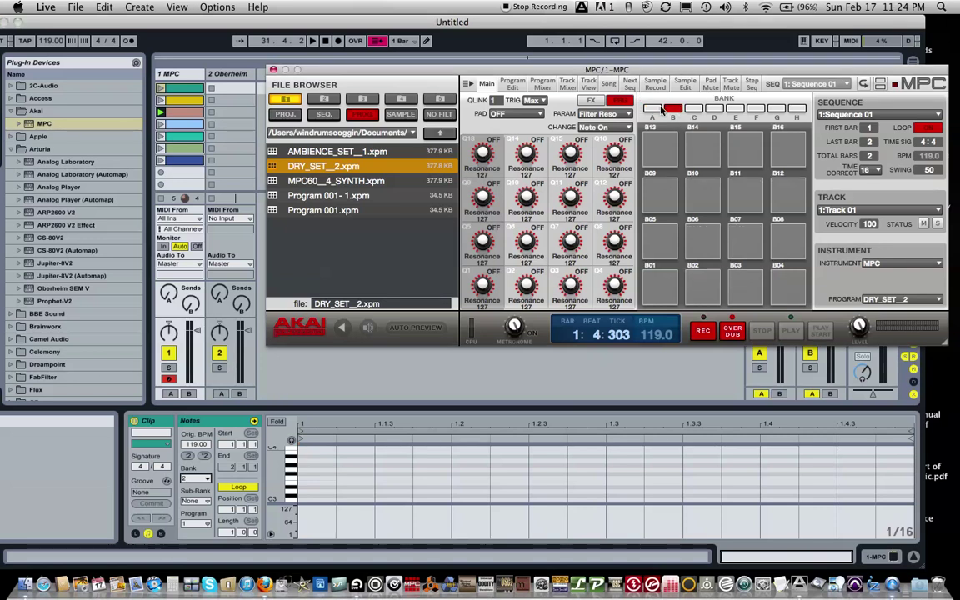
left_click(655, 110)
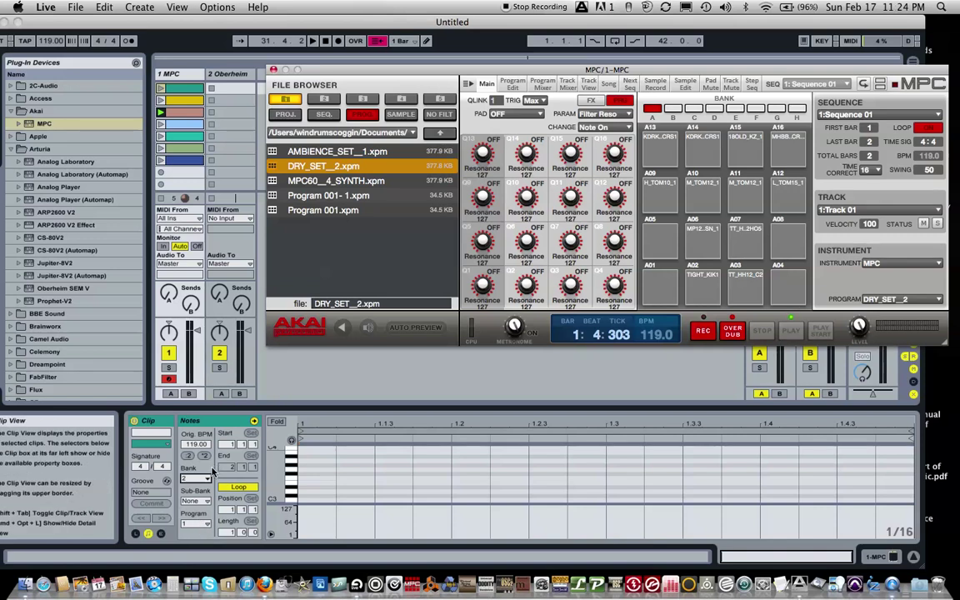
Step: Reset the clip's bank to 1 and set its program change to 3
left_click(195, 479)
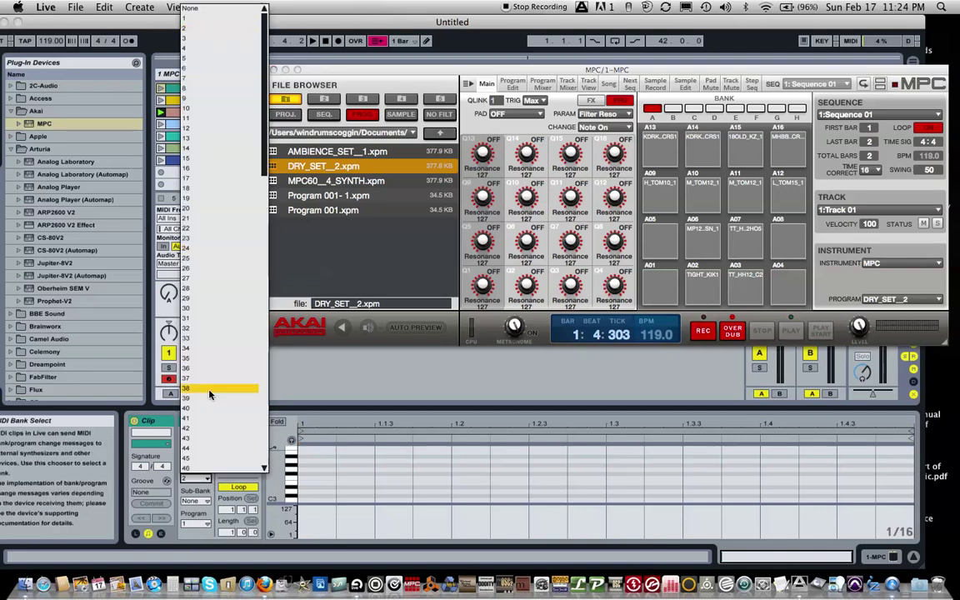
left_click(201, 17)
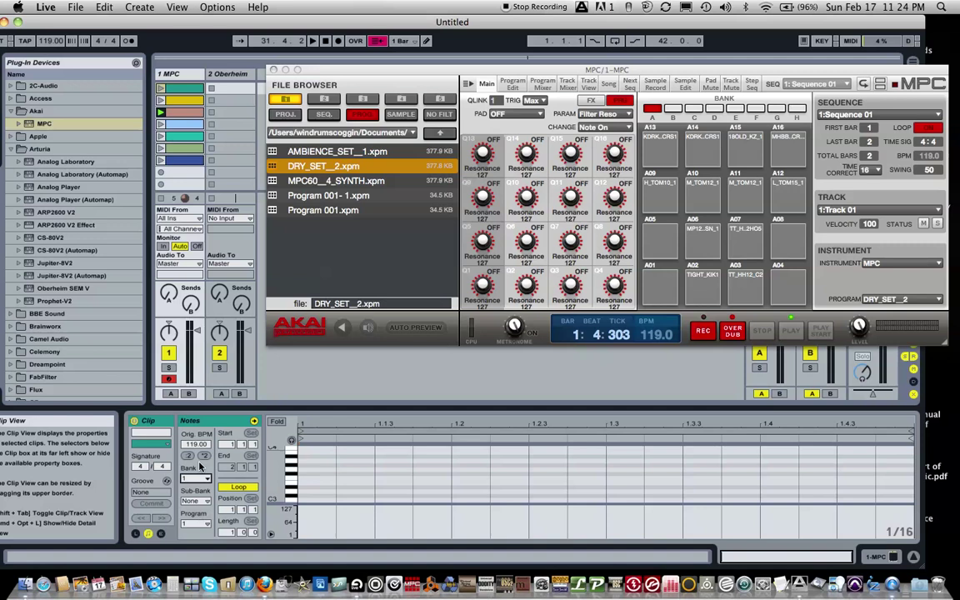
left_click(195, 523)
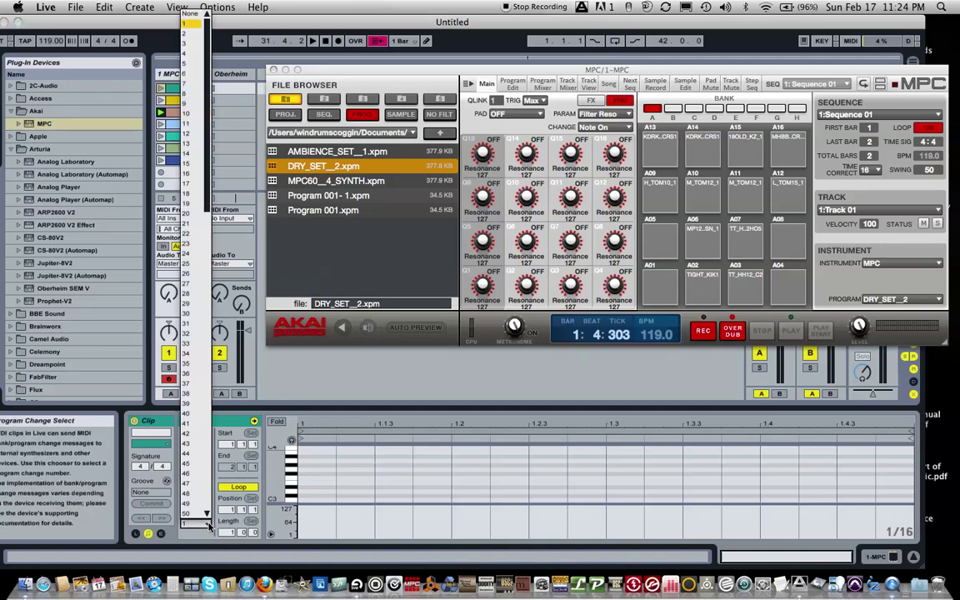
left_click(194, 37)
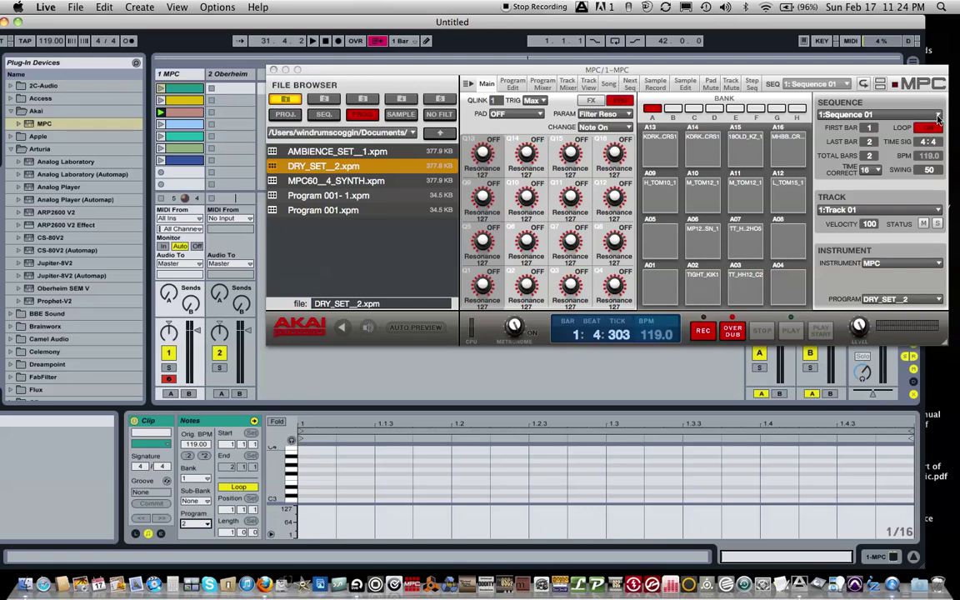
left_click(195, 523)
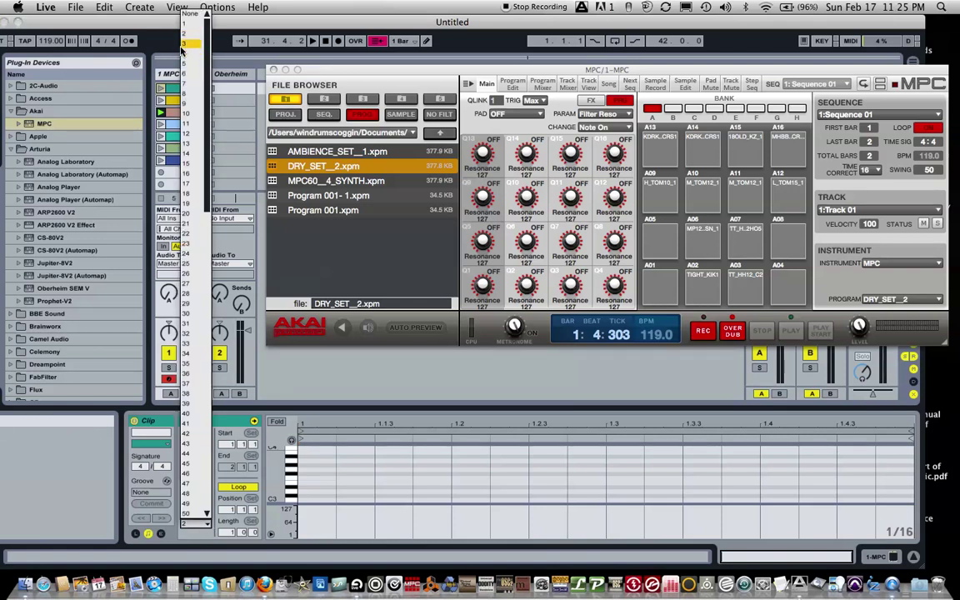
left_click(183, 44)
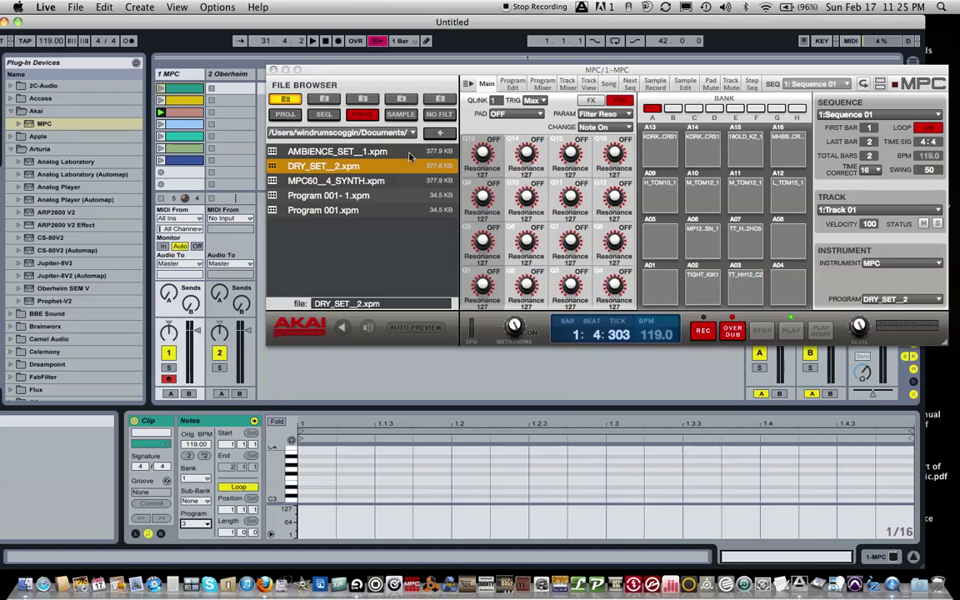
Step: Step through the MPC track's clips to check each one's program value
left_click(187, 138)
key("Down")
key("Down")
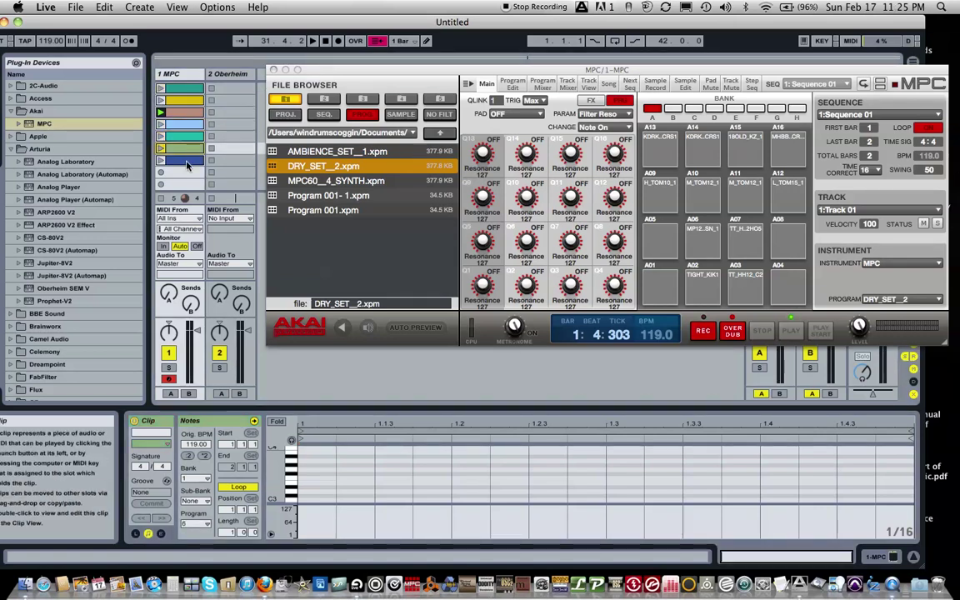
left_click(188, 88)
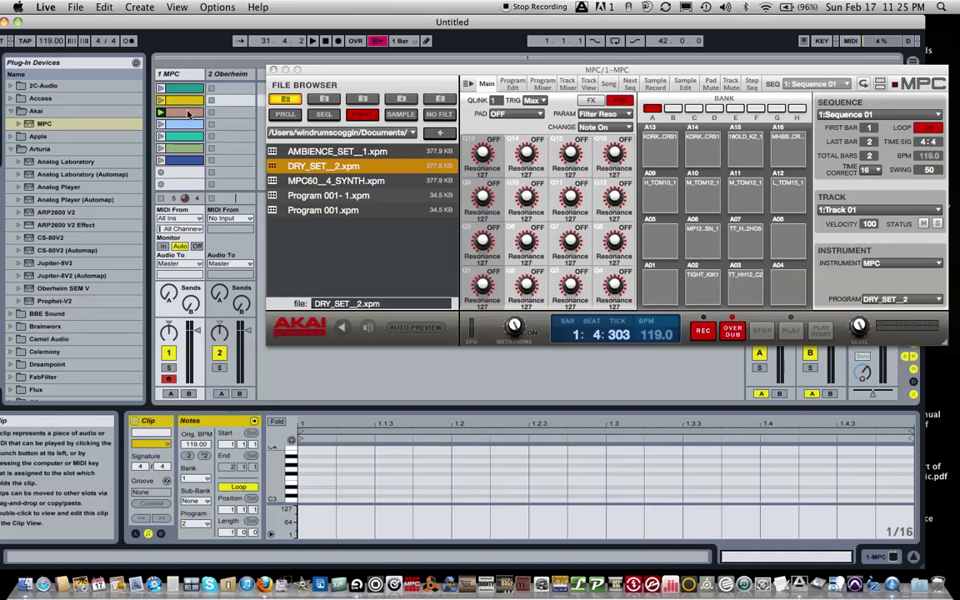
left_click(188, 112)
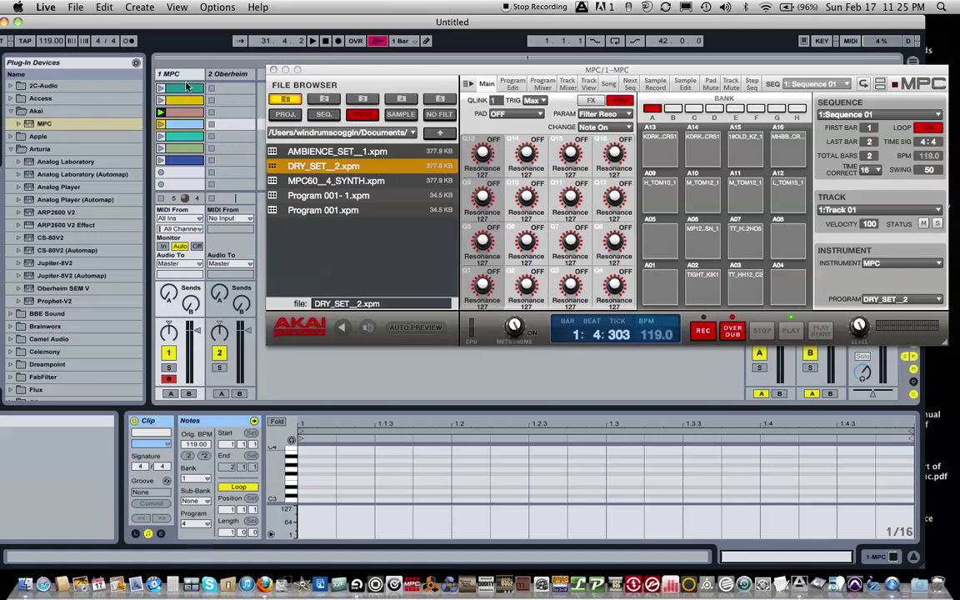
Step: Launch the first MPC clip to switch the plug-in to Sequence 02, then stop playback
left_click(188, 89)
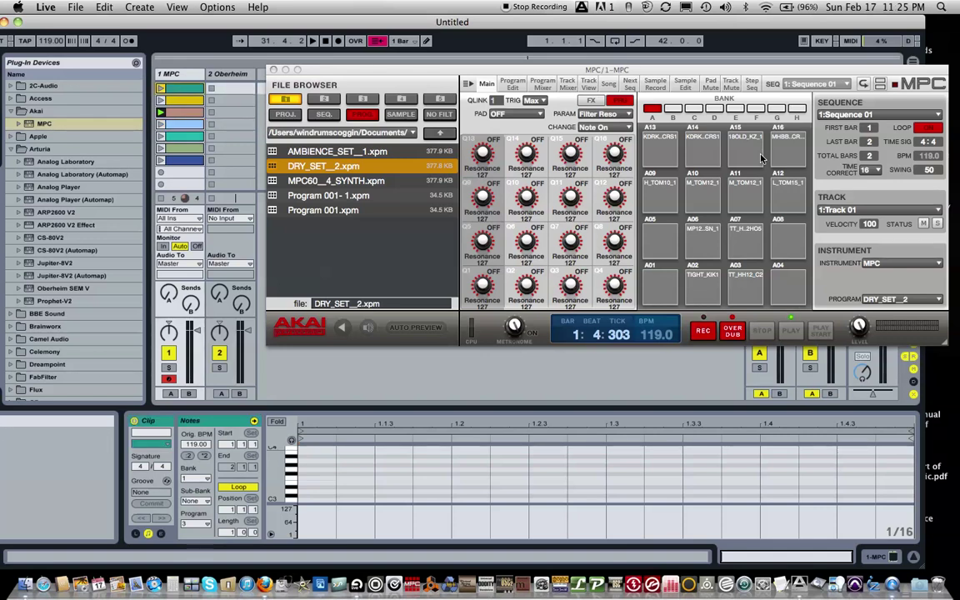
left_click_drag(797, 71, 782, 68)
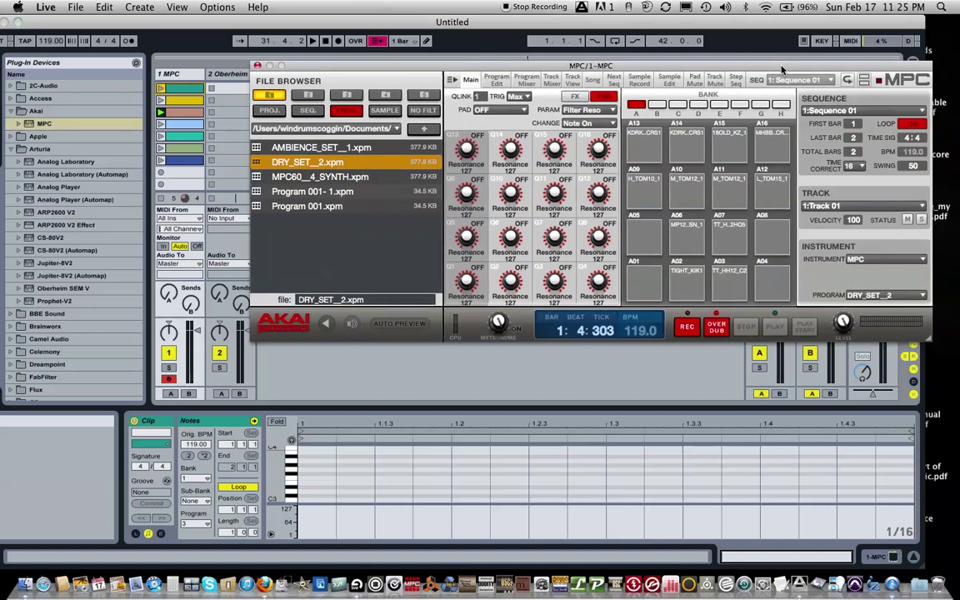
left_click(188, 88)
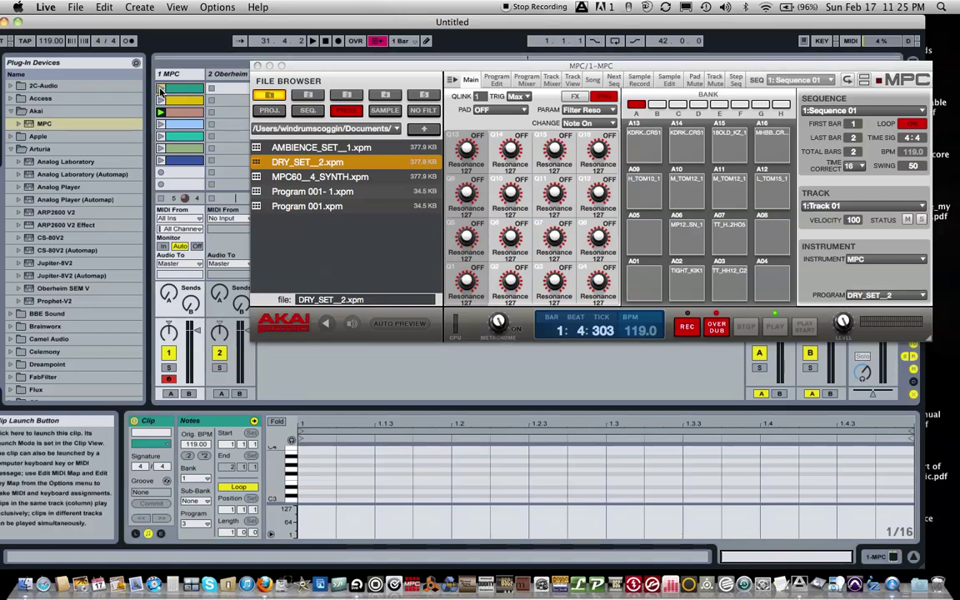
left_click(161, 88)
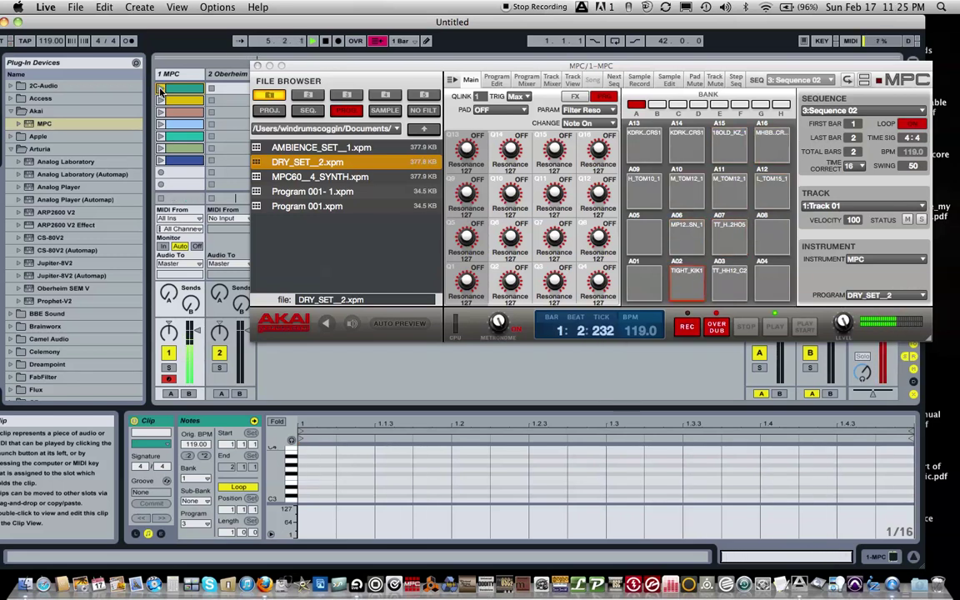
left_click(328, 41)
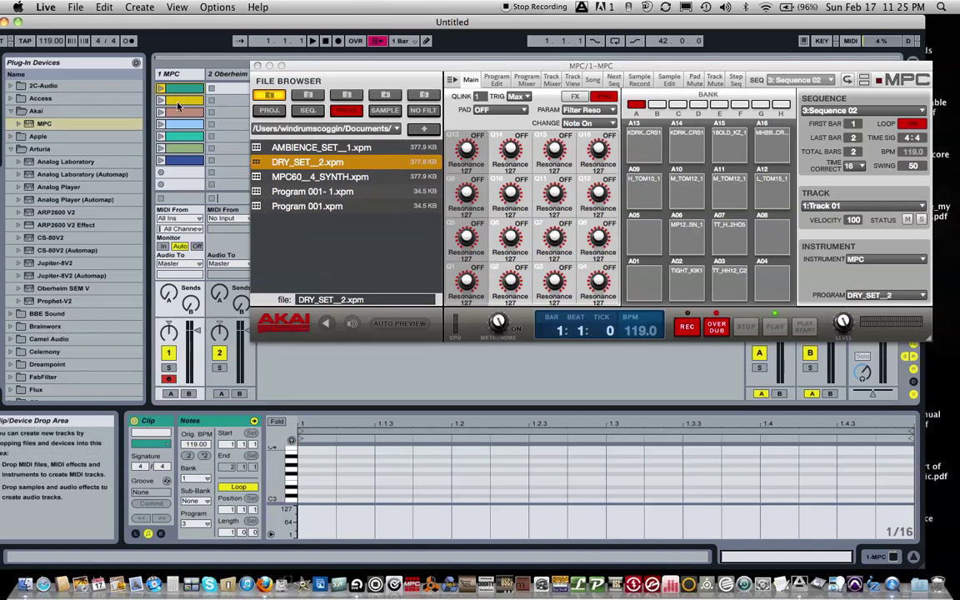
Step: Set the first clip's program change to 1 and compare it with the yellow clip's program 2
left_click(177, 6)
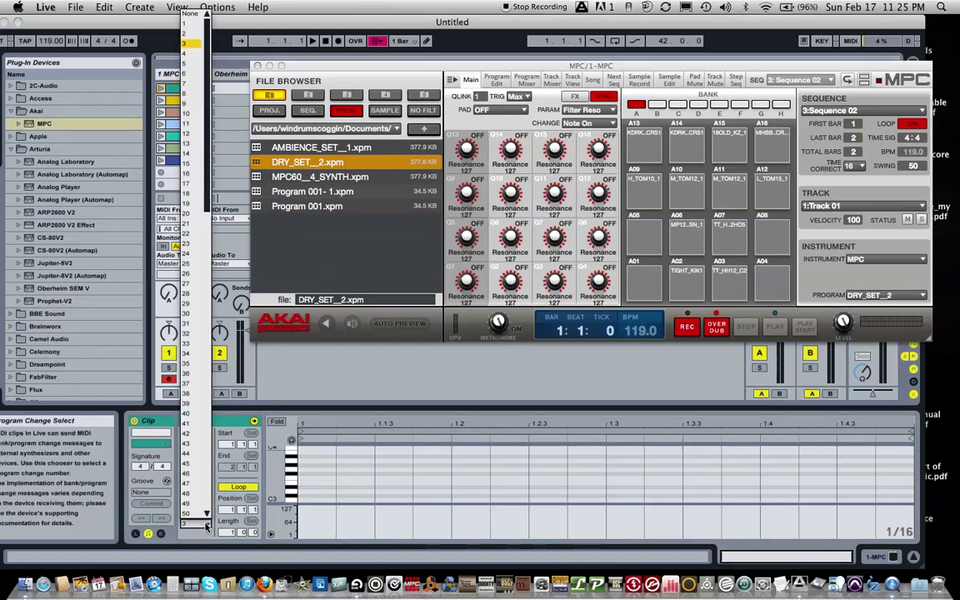
left_click(176, 7)
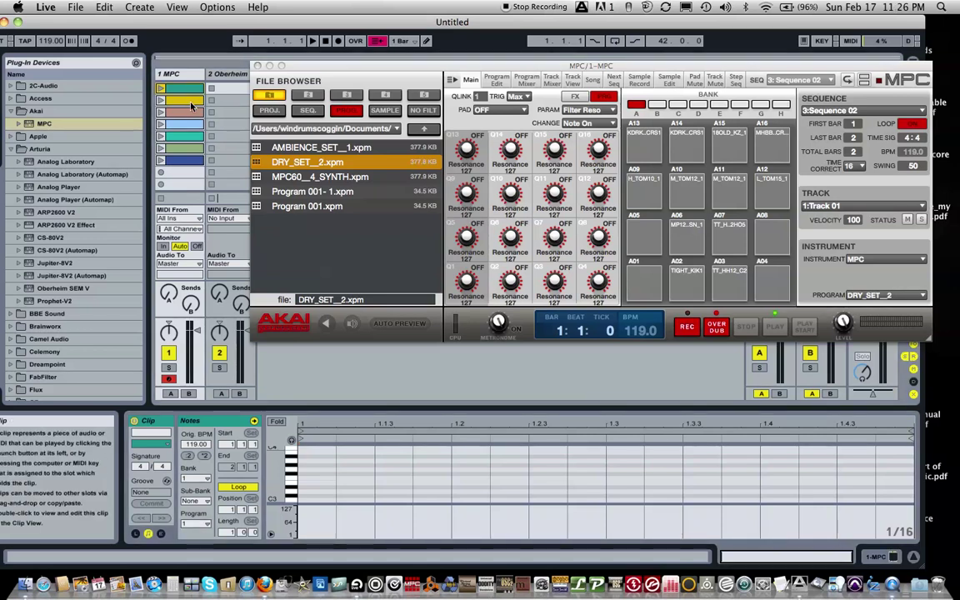
left_click(190, 101)
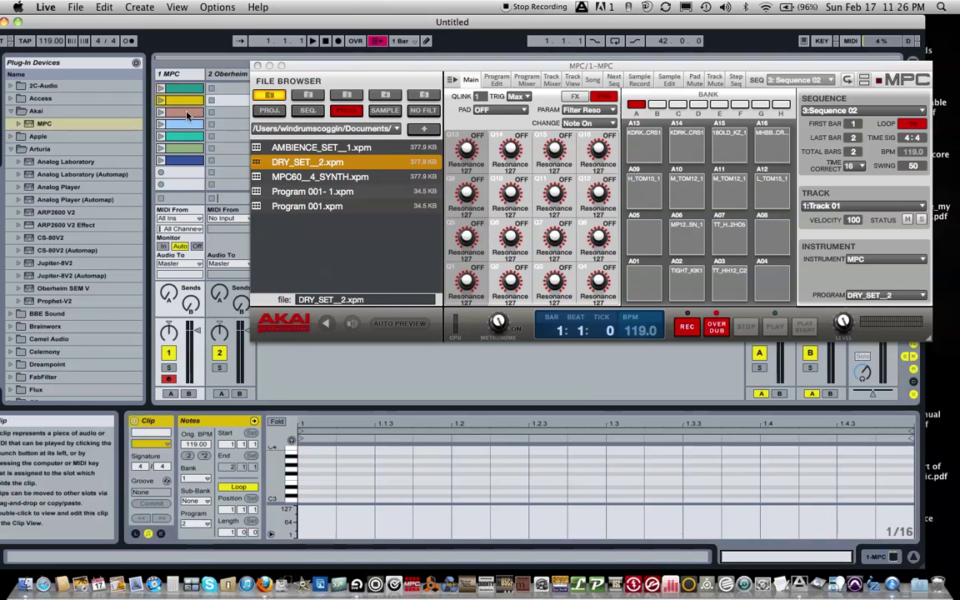
left_click(185, 89)
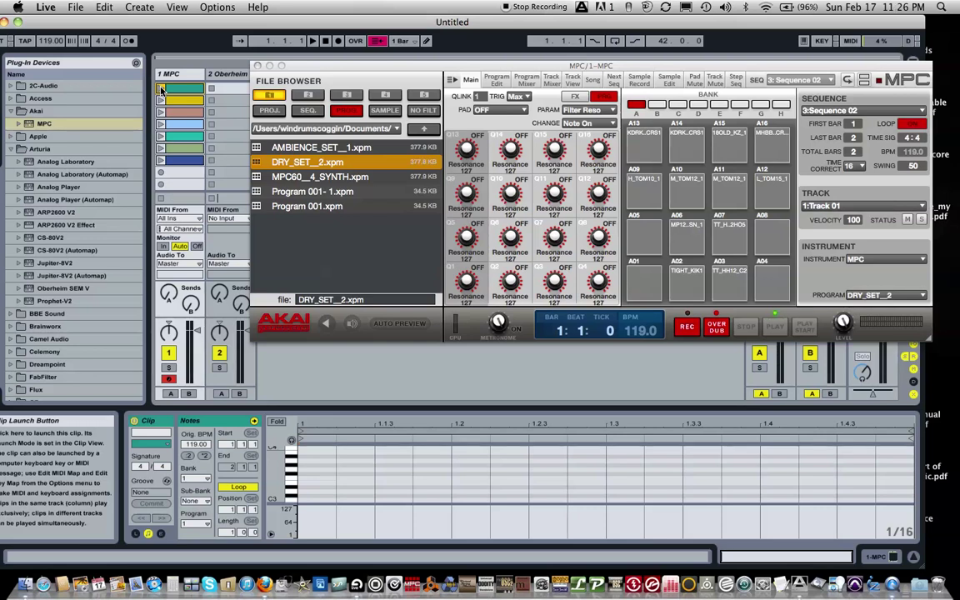
Step: Launch the first, yellow, brown and first MPC clips in turn to switch the MPC's sequences
left_click(162, 89)
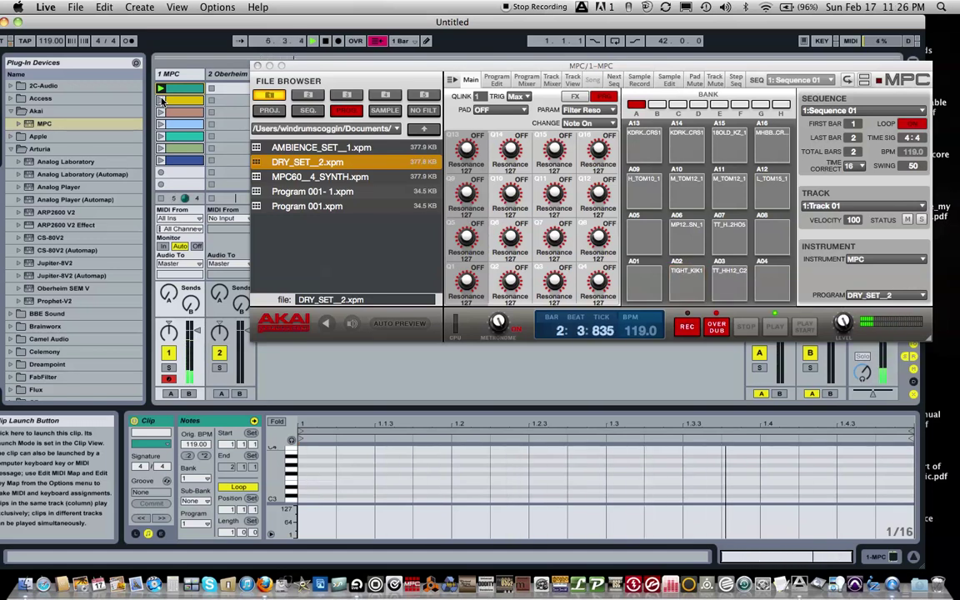
left_click(161, 100)
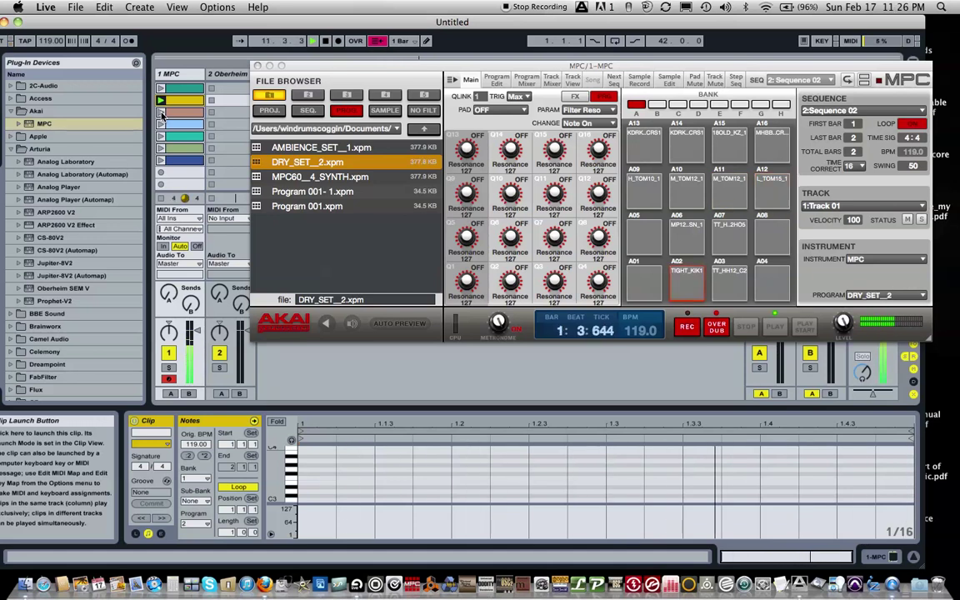
left_click(161, 114)
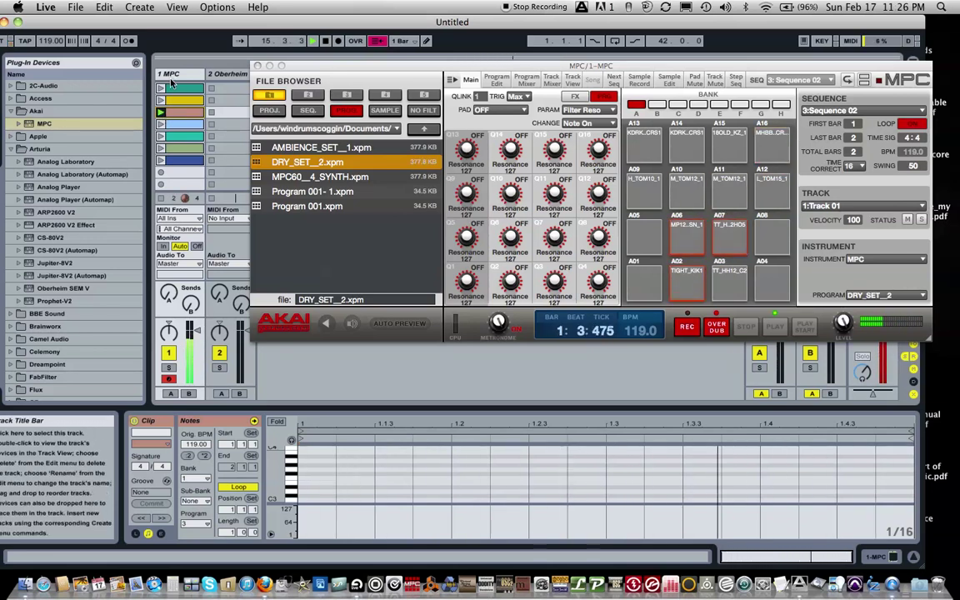
left_click(160, 89)
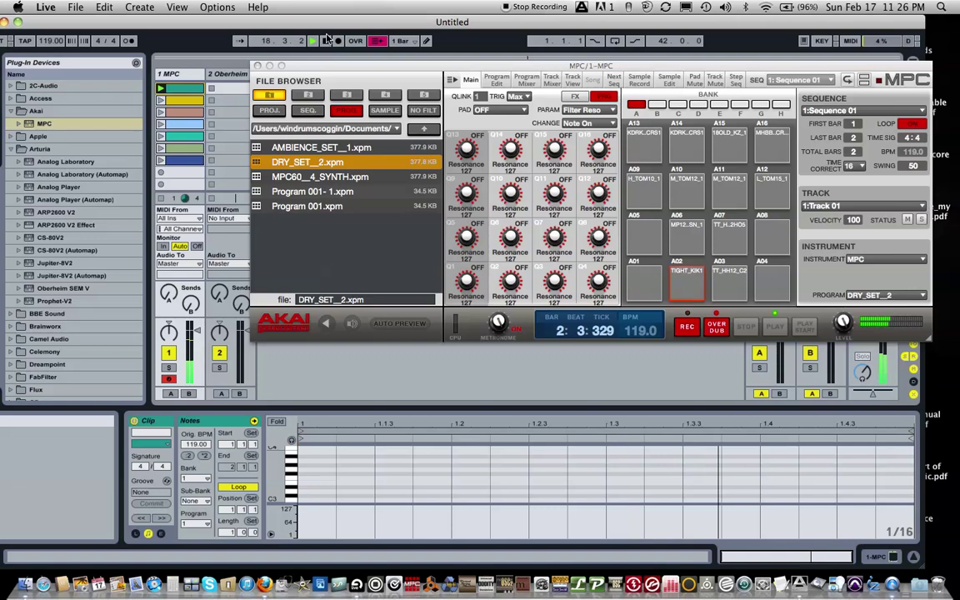
mouse_move(338, 67)
left_mouse_down()
mouse_move(353, 103)
mouse_move(346, 81)
left_mouse_up()
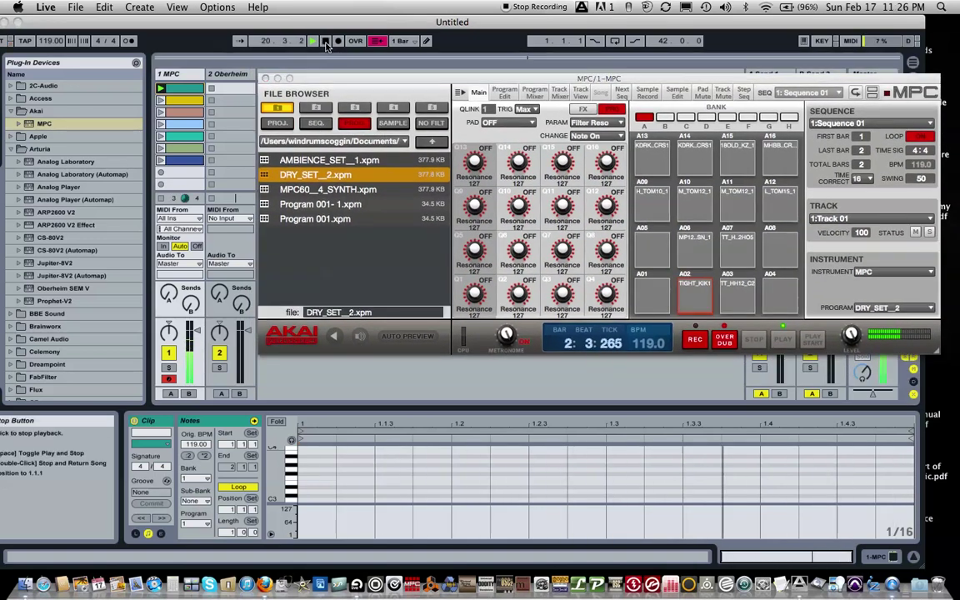
Step: Stop playback, return the song position to 1.1.1, and reposition the MPC plug-in window
left_click(326, 44)
left_click(325, 44)
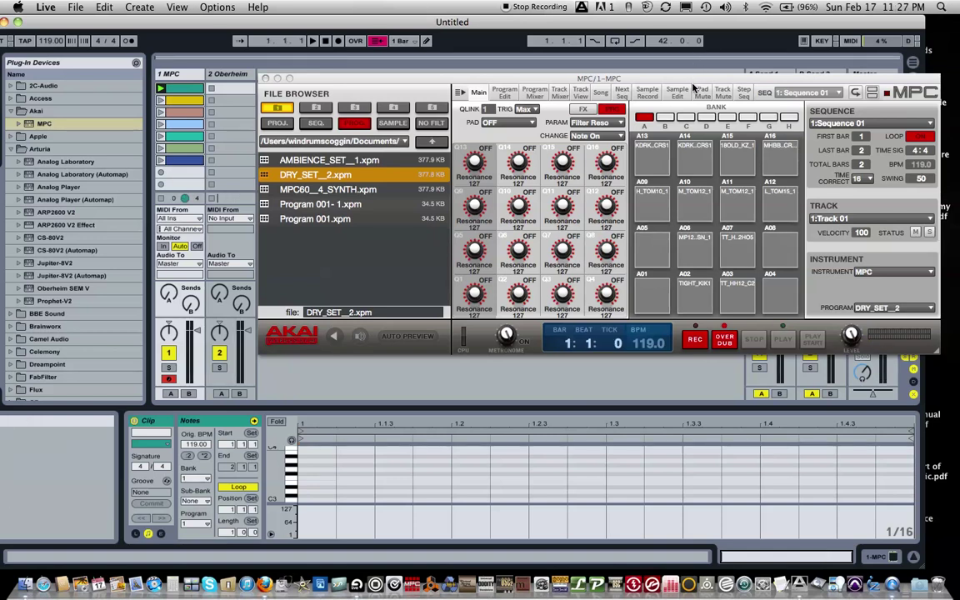
left_click_drag(688, 80, 662, 75)
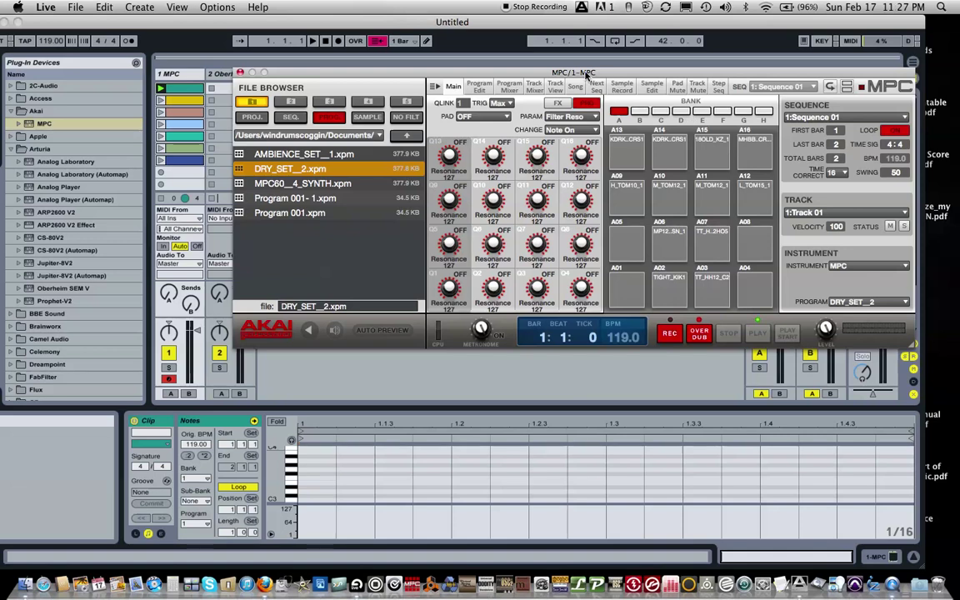
left_click_drag(588, 76, 639, 65)
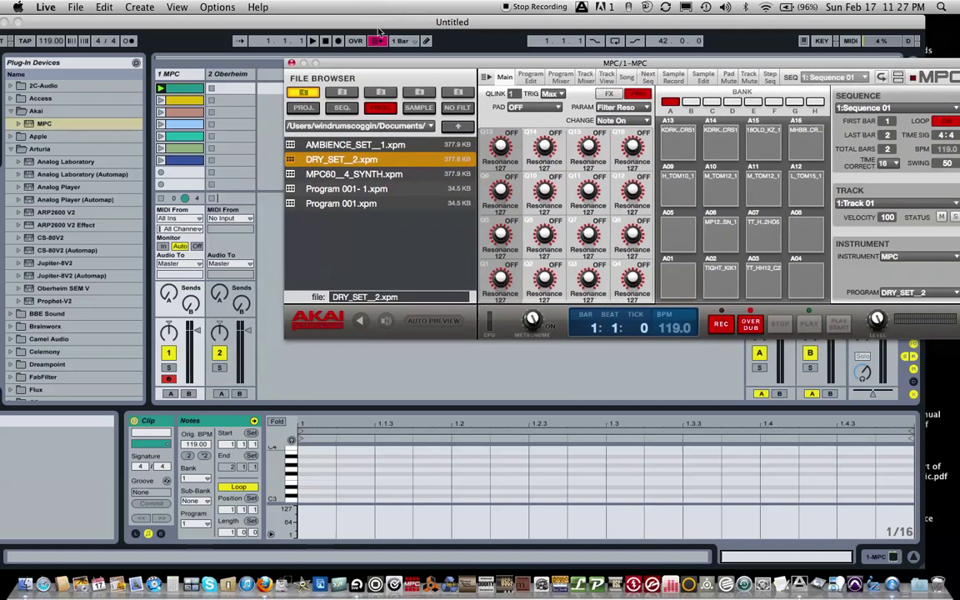
left_click(239, 75)
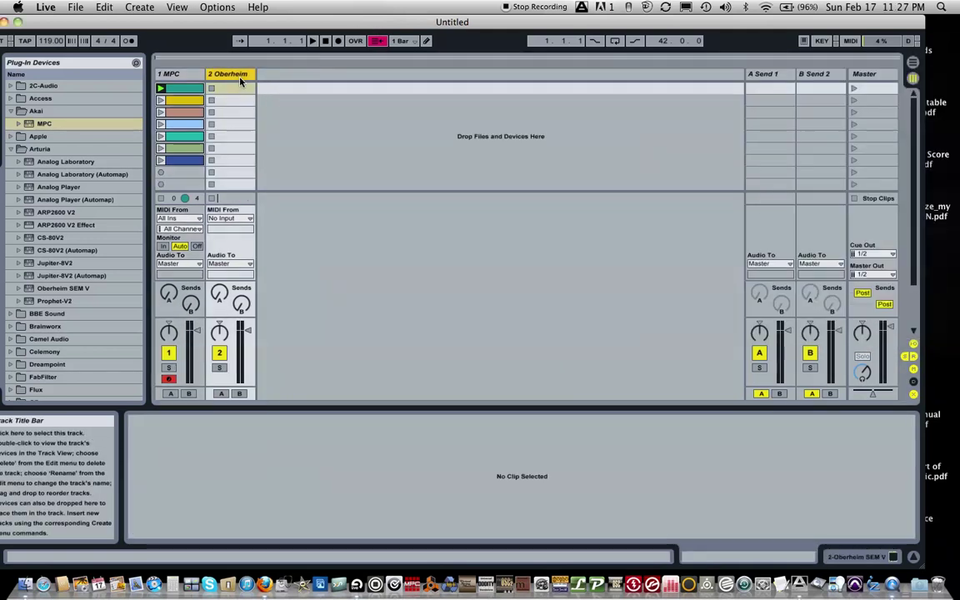
left_click(193, 77)
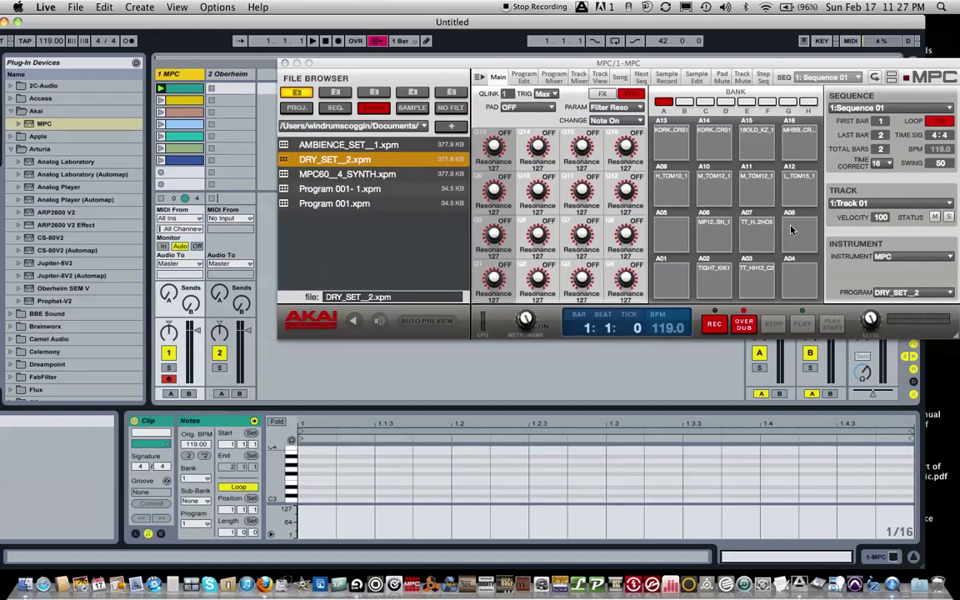
left_click(802, 66)
left_click_drag(803, 66, 786, 64)
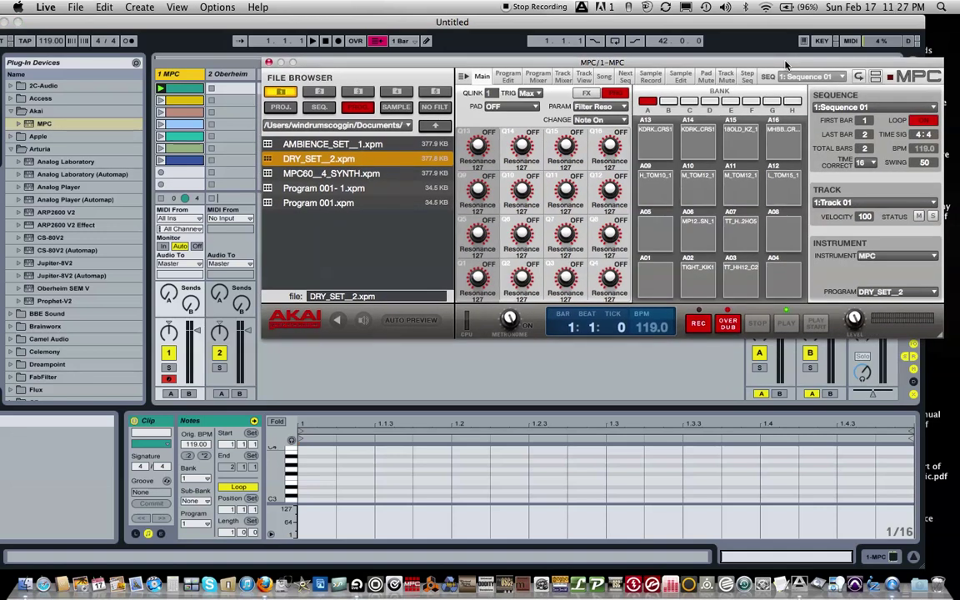
left_click_drag(786, 64, 847, 36)
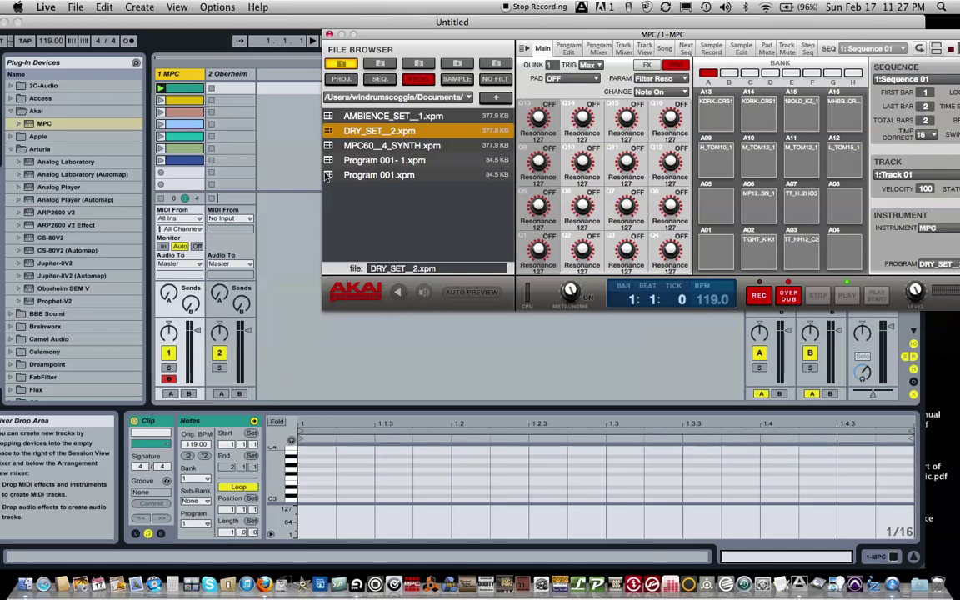
left_click_drag(396, 37, 395, 55)
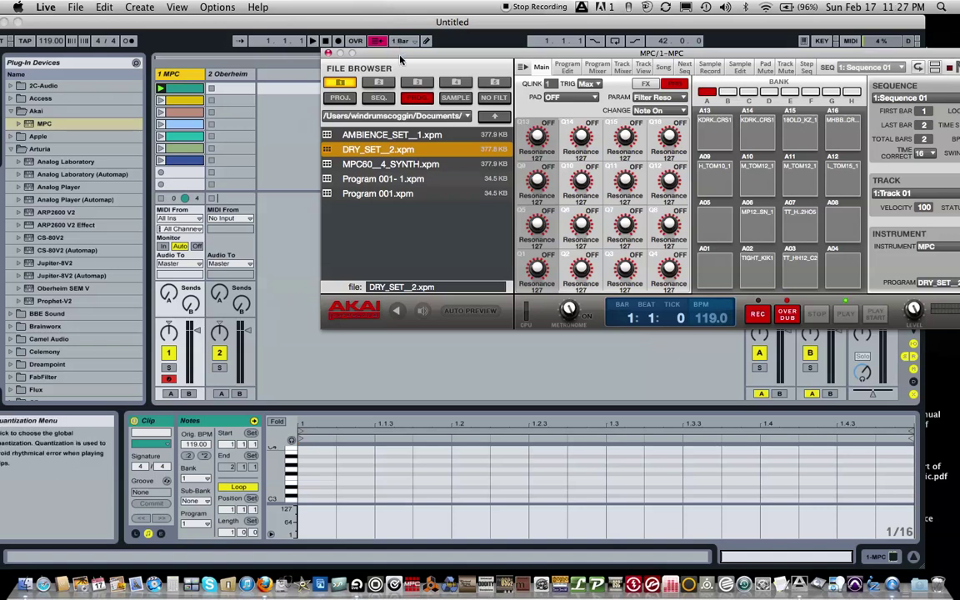
left_click_drag(401, 55, 349, 109)
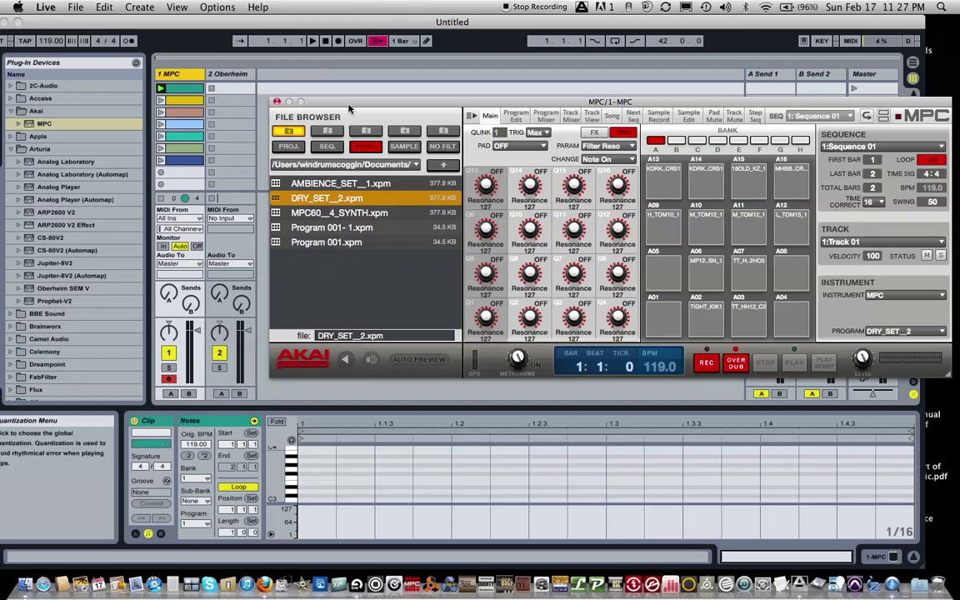
left_click_drag(348, 108, 342, 70)
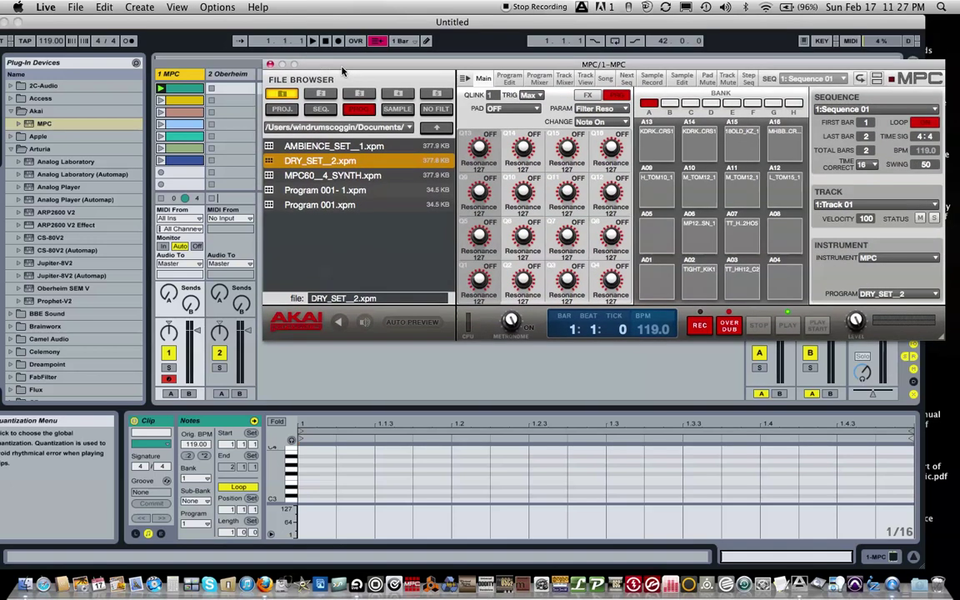